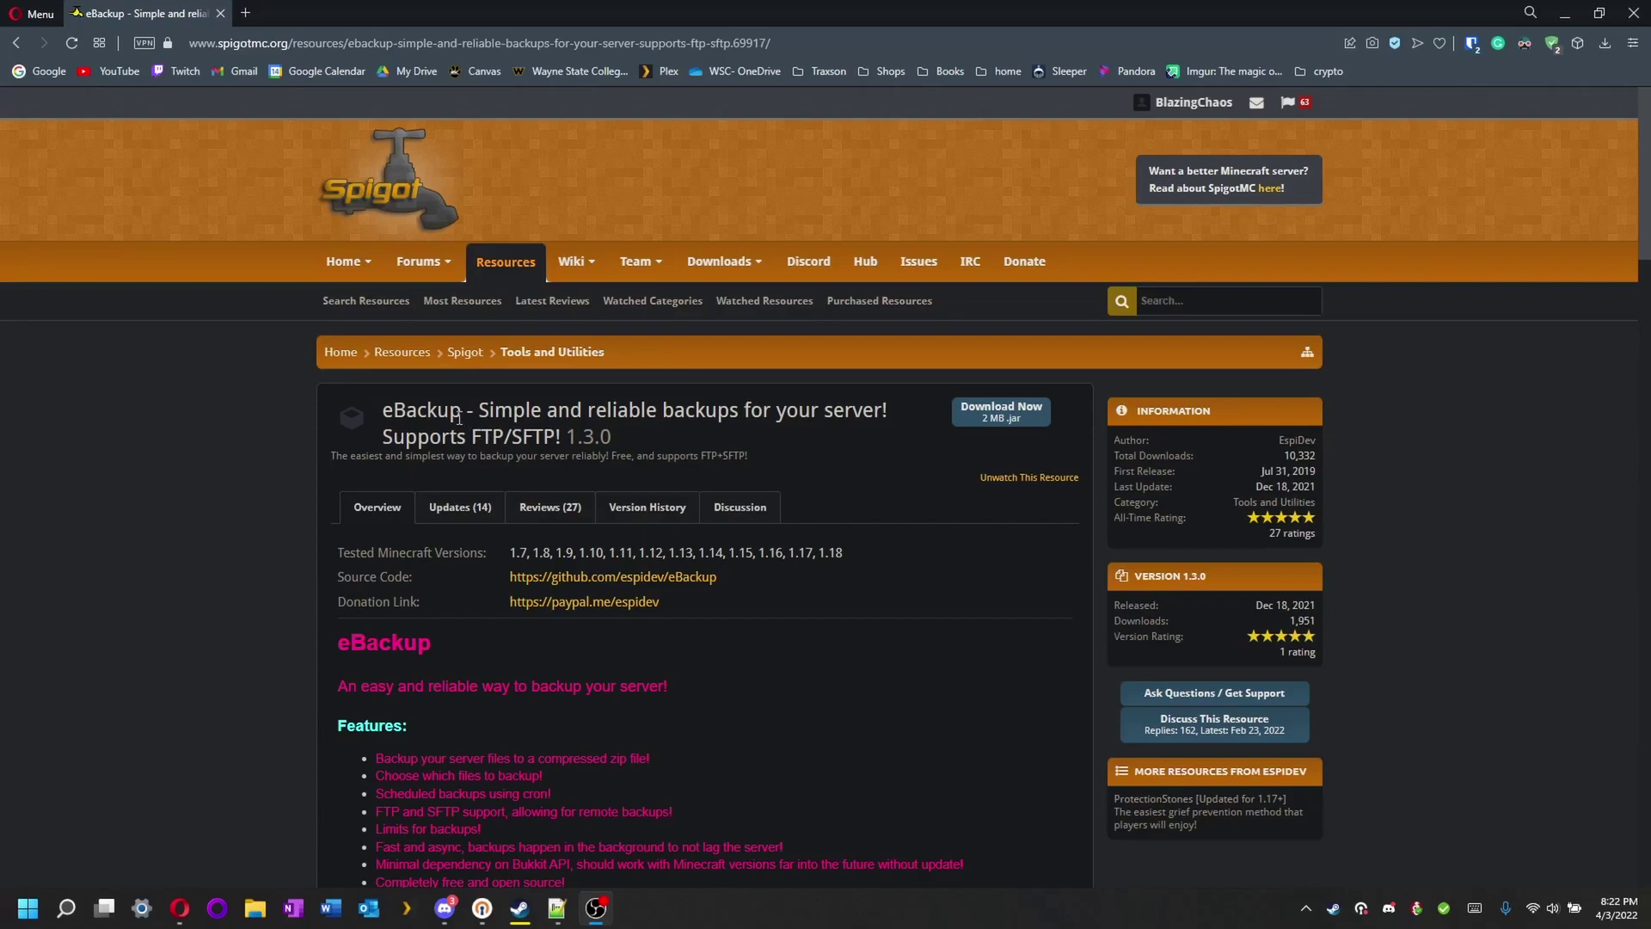
Scroll the eBackup SpigotMC resource page down to its default config.yml code.
{"action": "scroll", "coordinate": [546, 437], "scroll_direction": "down", "scroll_amount": 2}
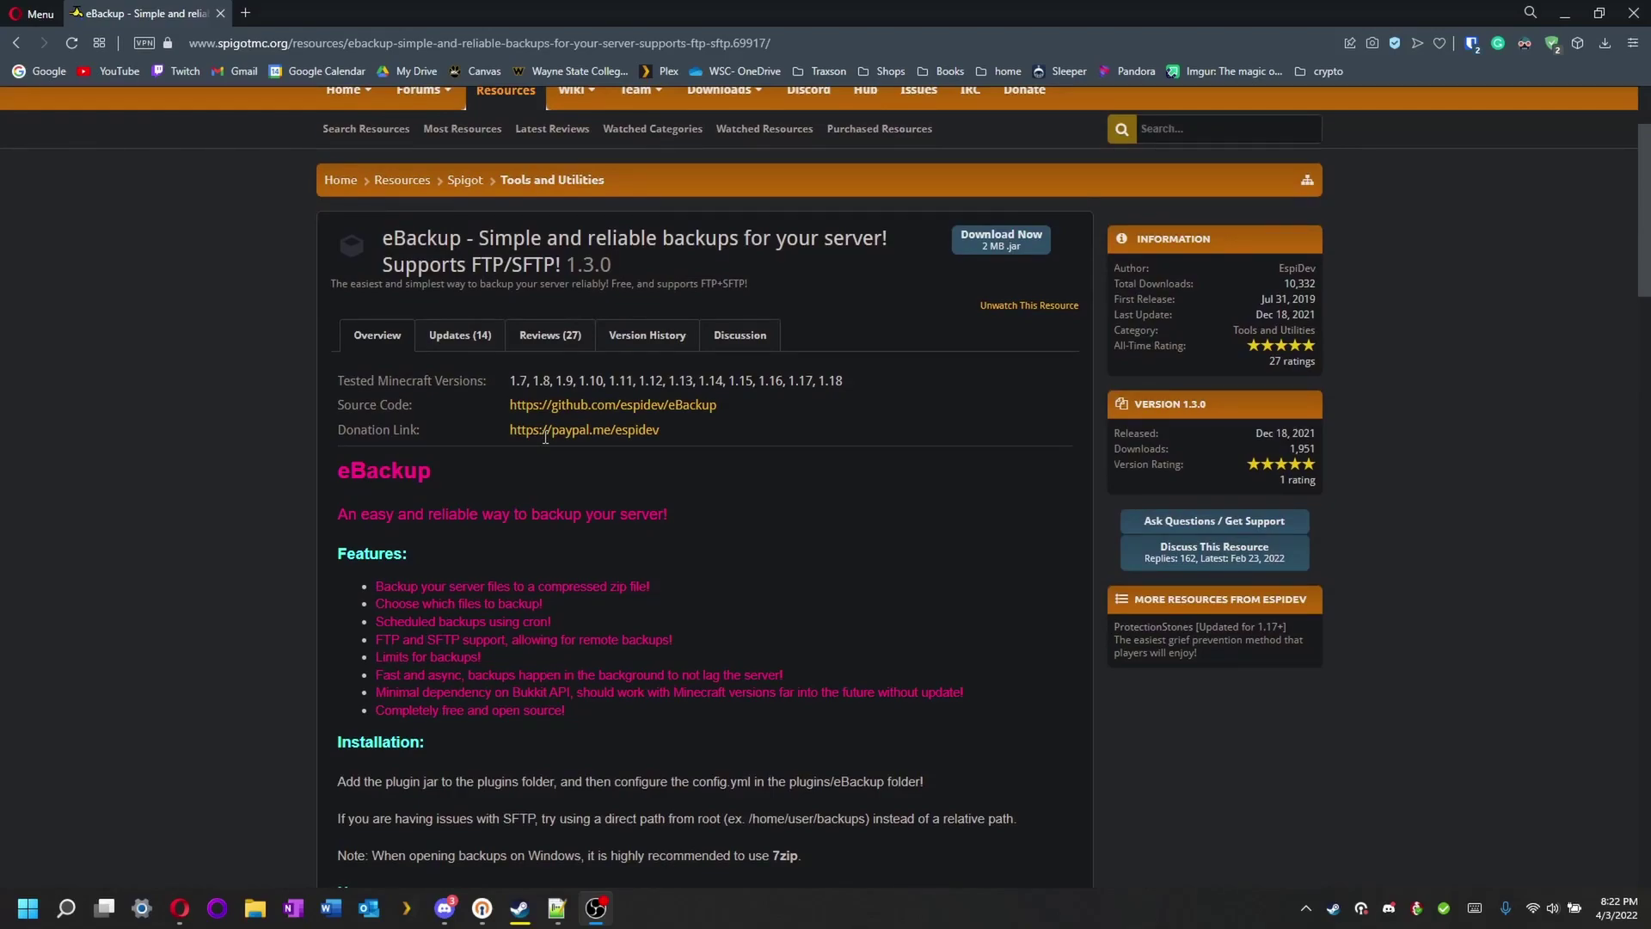
{"action": "scroll", "coordinate": [545, 437], "scroll_direction": "down", "scroll_amount": 4}
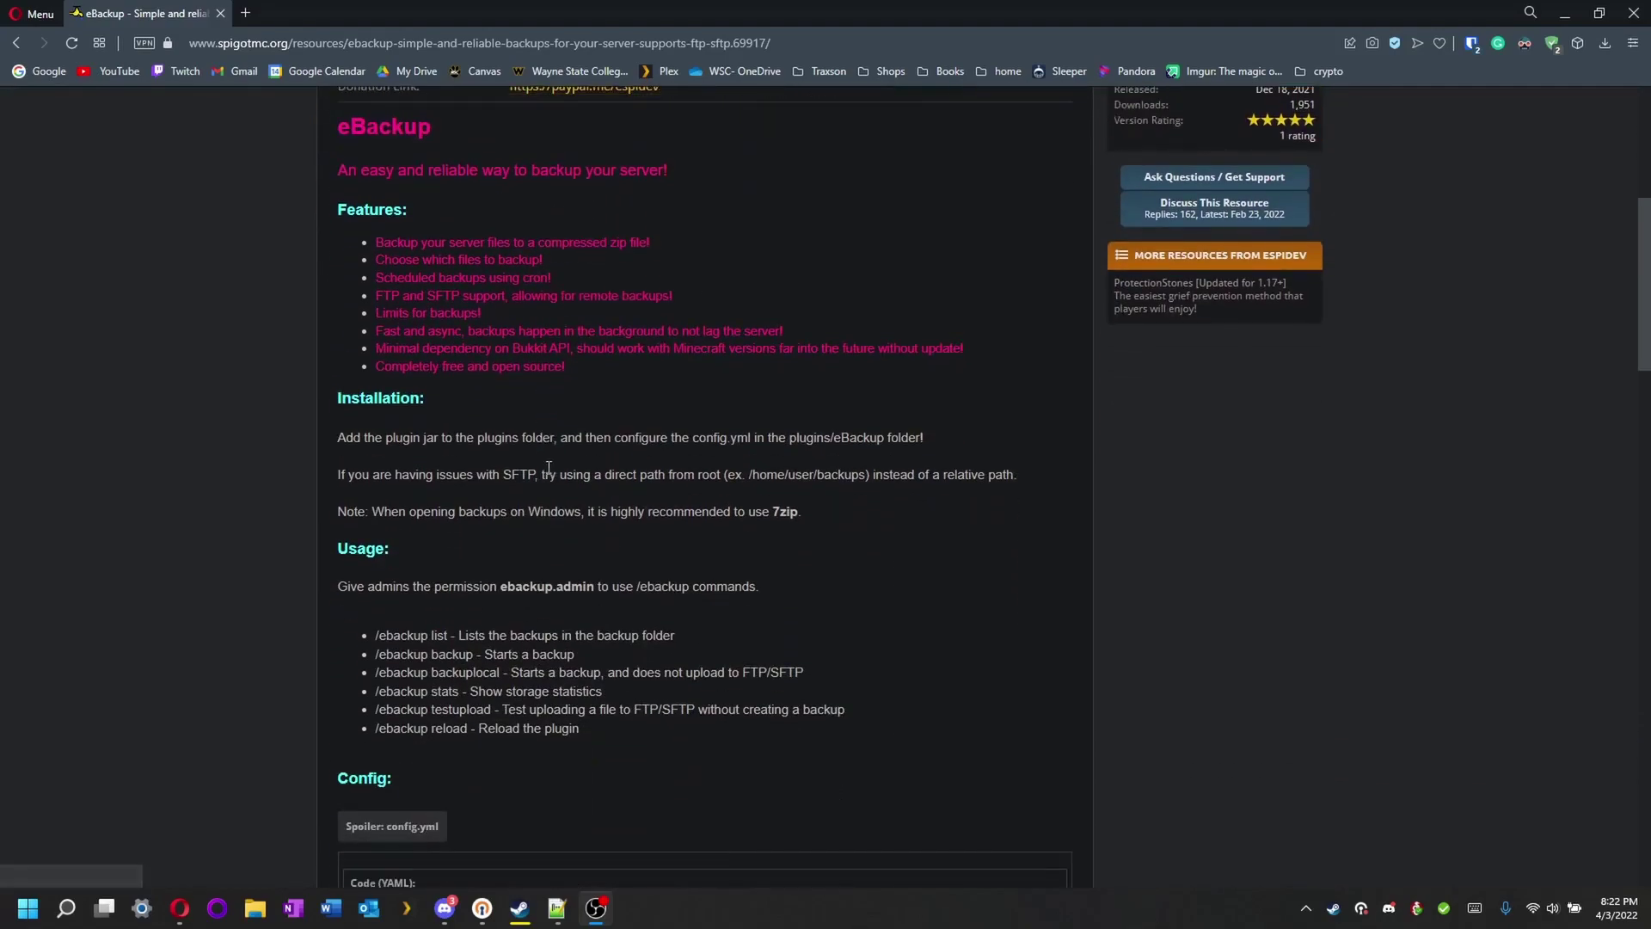
{"action": "scroll", "coordinate": [549, 468], "scroll_direction": "down", "scroll_amount": 3}
{"action": "scroll", "coordinate": [668, 566], "scroll_direction": "down", "scroll_amount": 2}
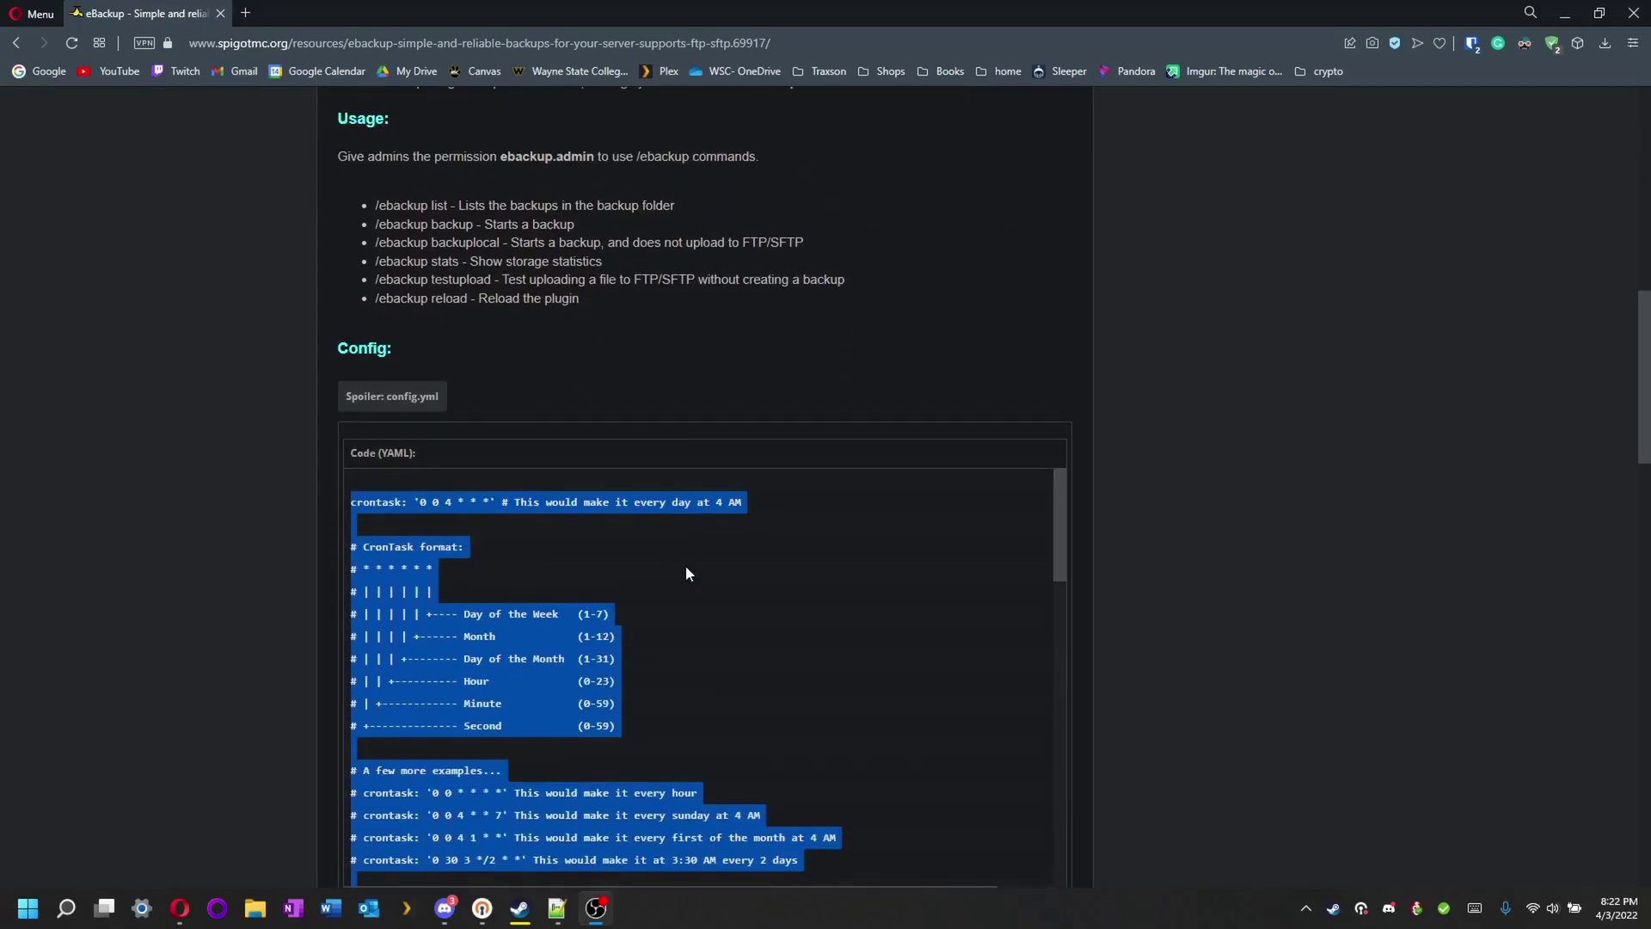
{"action": "scroll", "coordinate": [690, 566], "scroll_direction": "up", "scroll_amount": 4}
Maximize the Notepad++ window and inspect the crontask schedule '0 0 4 * * *' on line 1.
{"action": "left_click", "coordinate": [557, 908]}
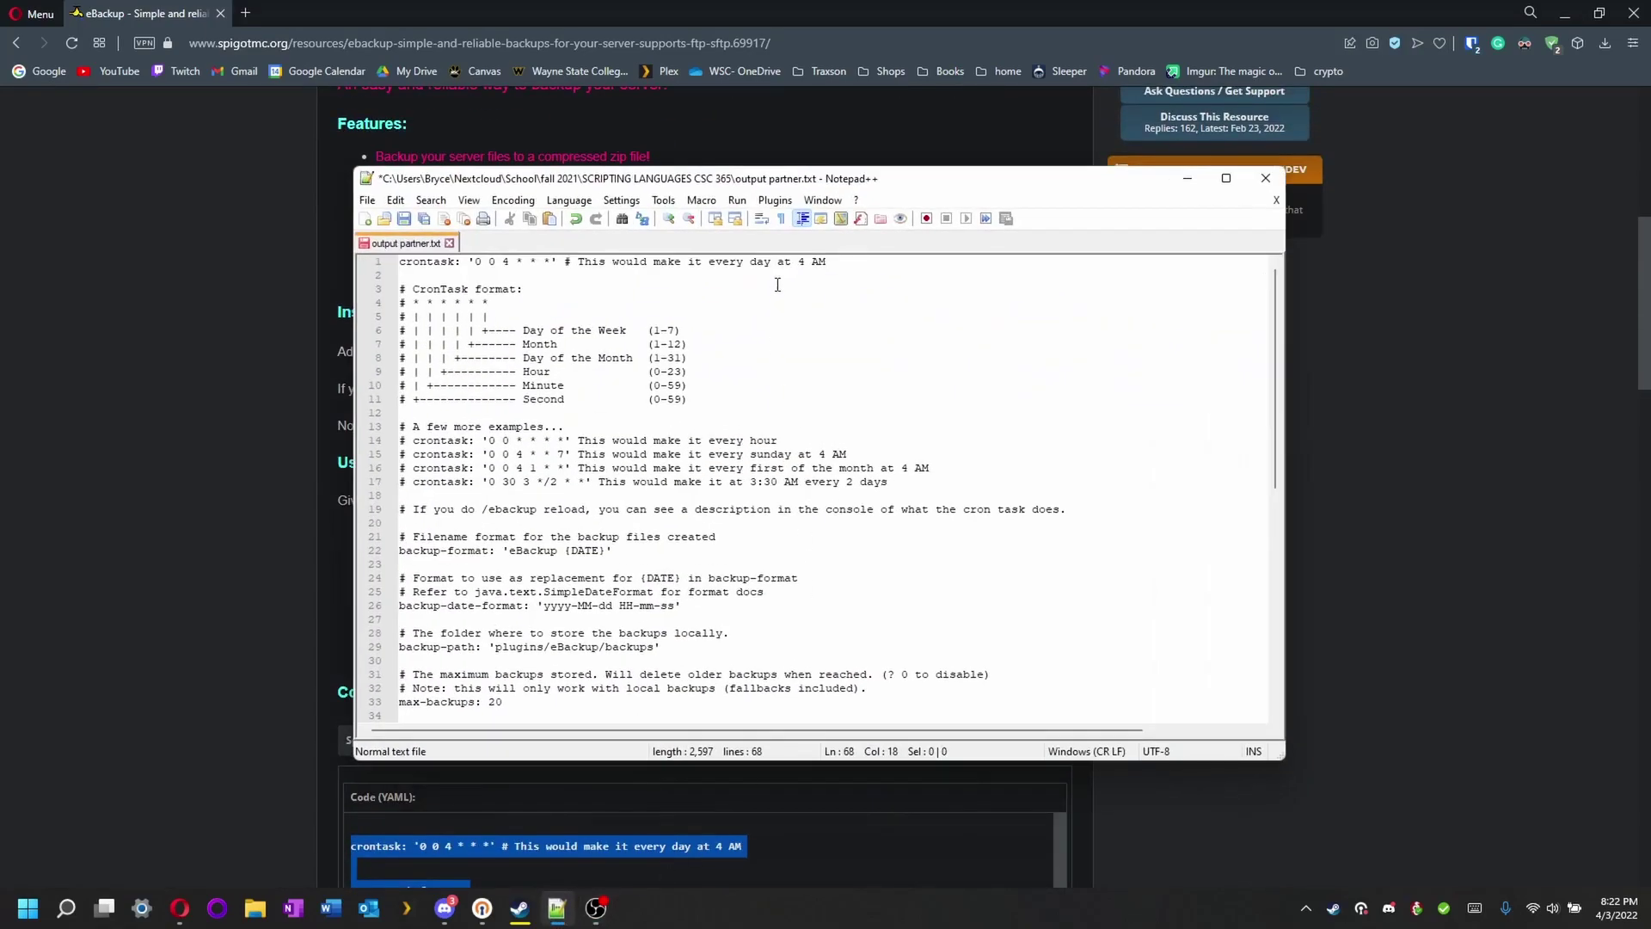
{"action": "double_click", "coordinate": [771, 179]}
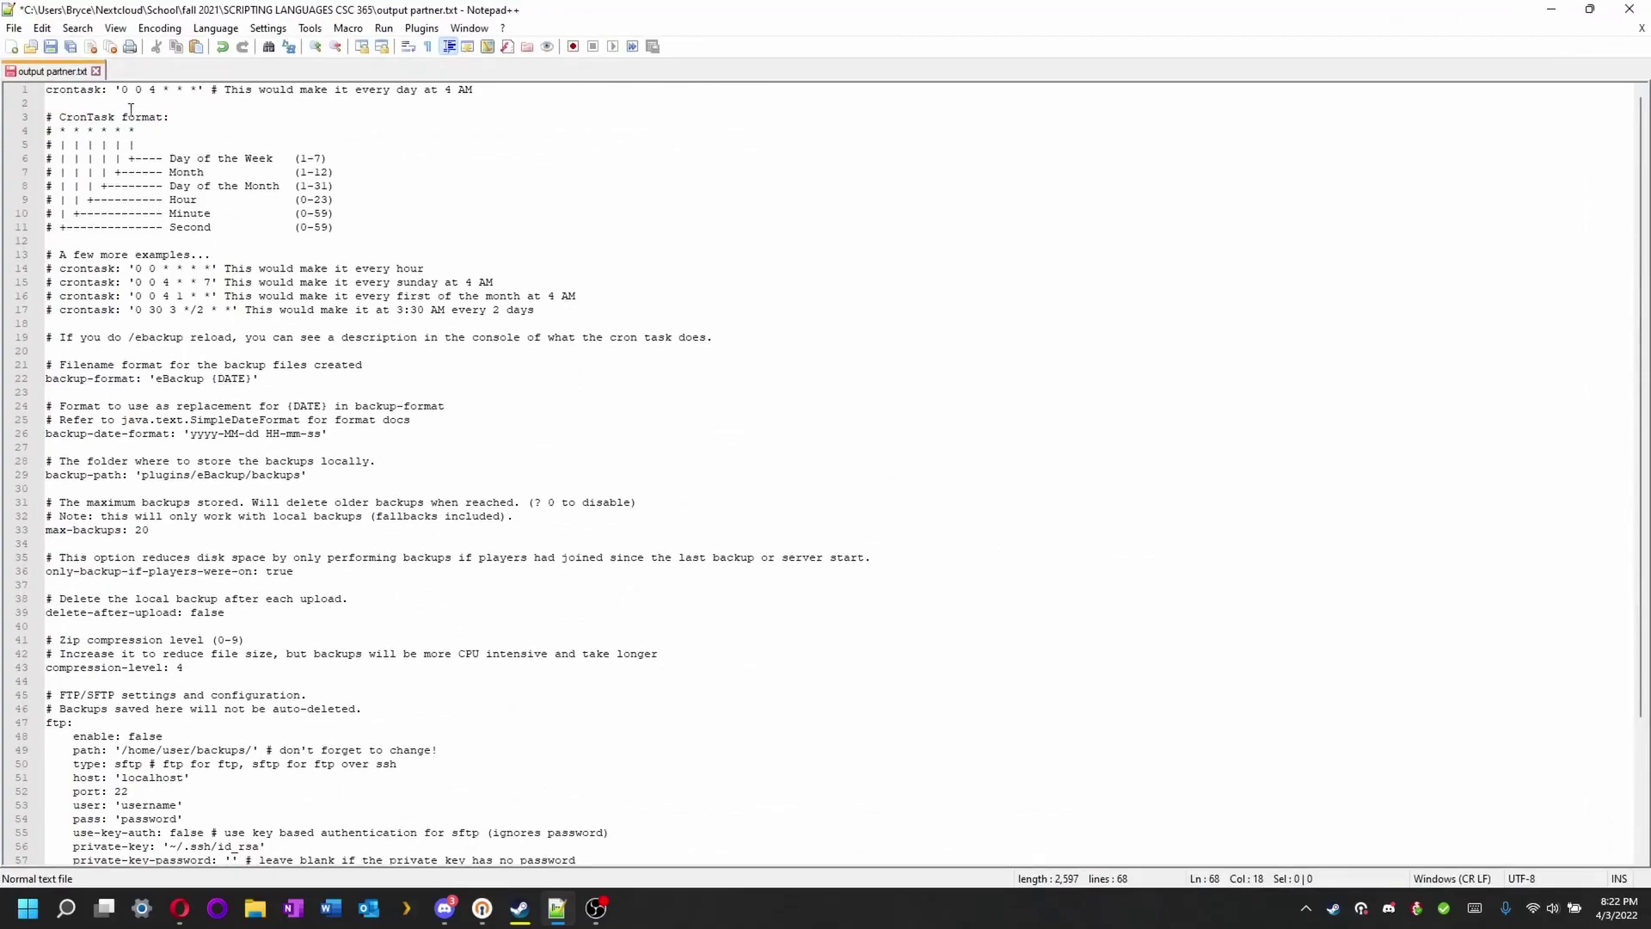
{"action": "left_click_drag", "start_coordinate": [117, 90], "coordinate": [166, 93]}
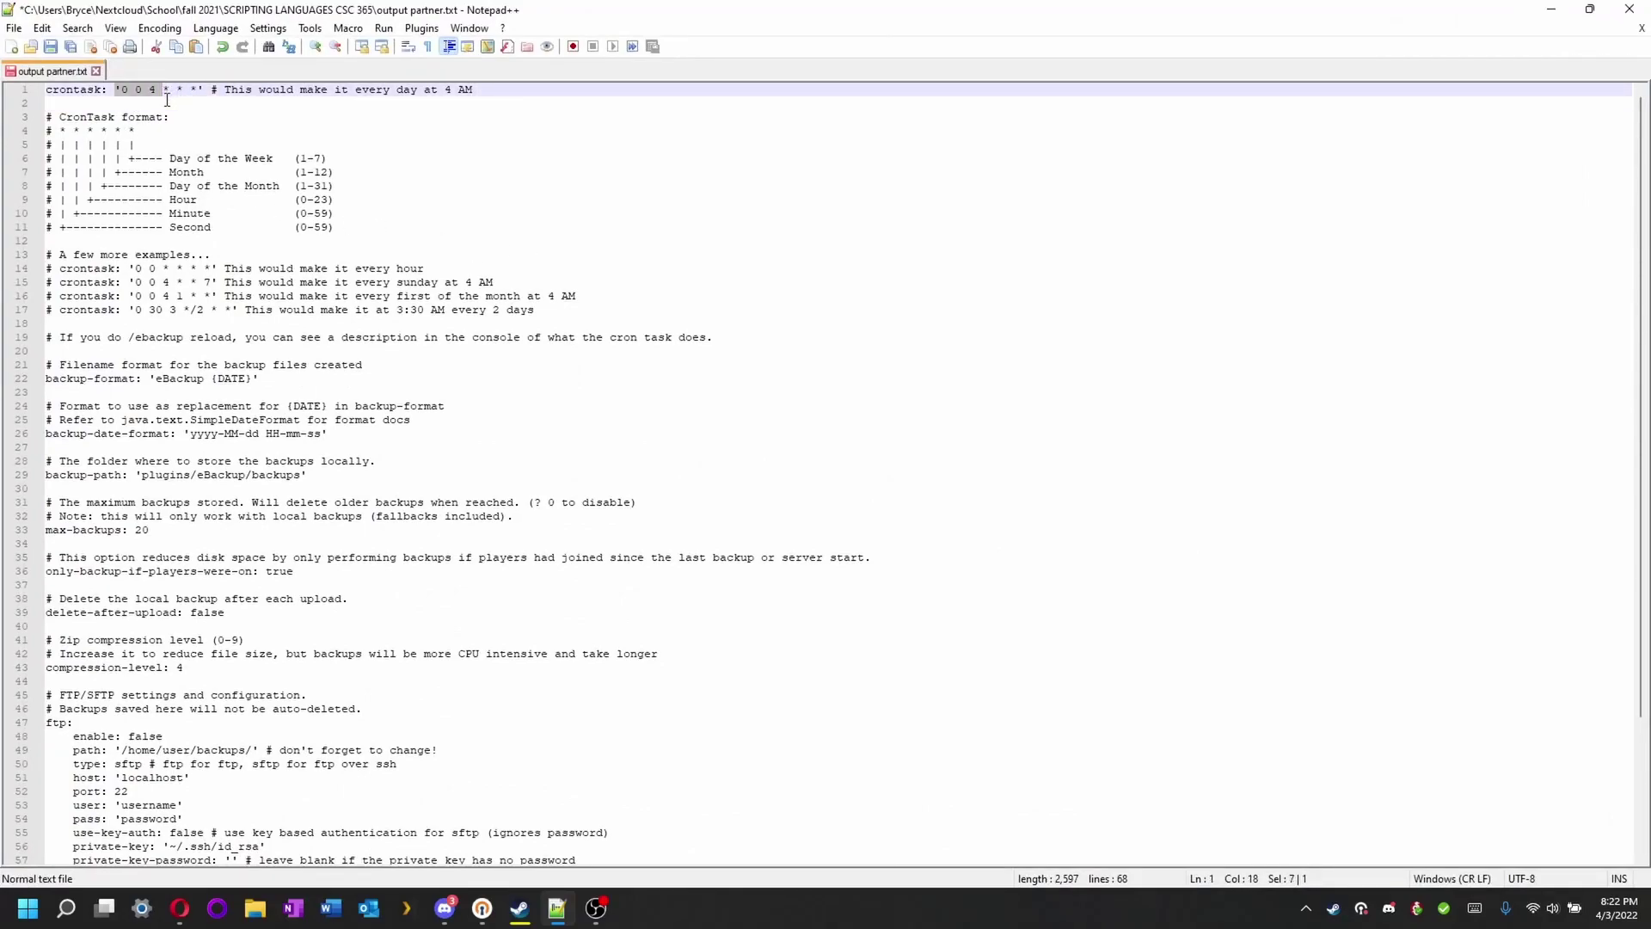
{"action": "left_click", "coordinate": [246, 105]}
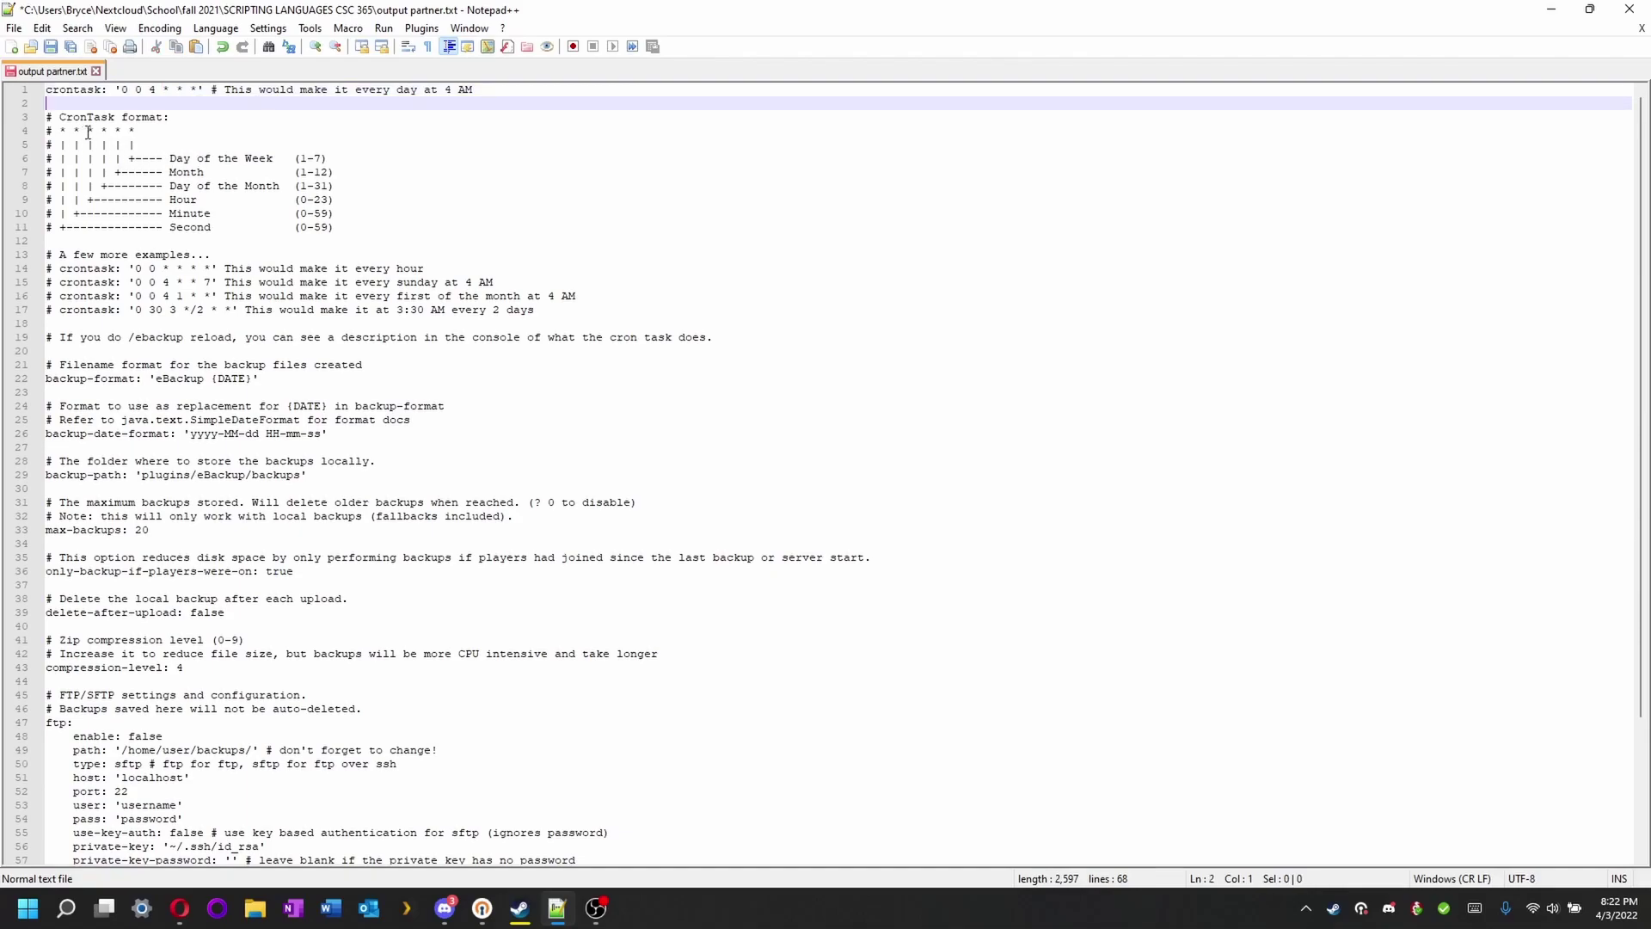
{"action": "left_click", "coordinate": [162, 92]}
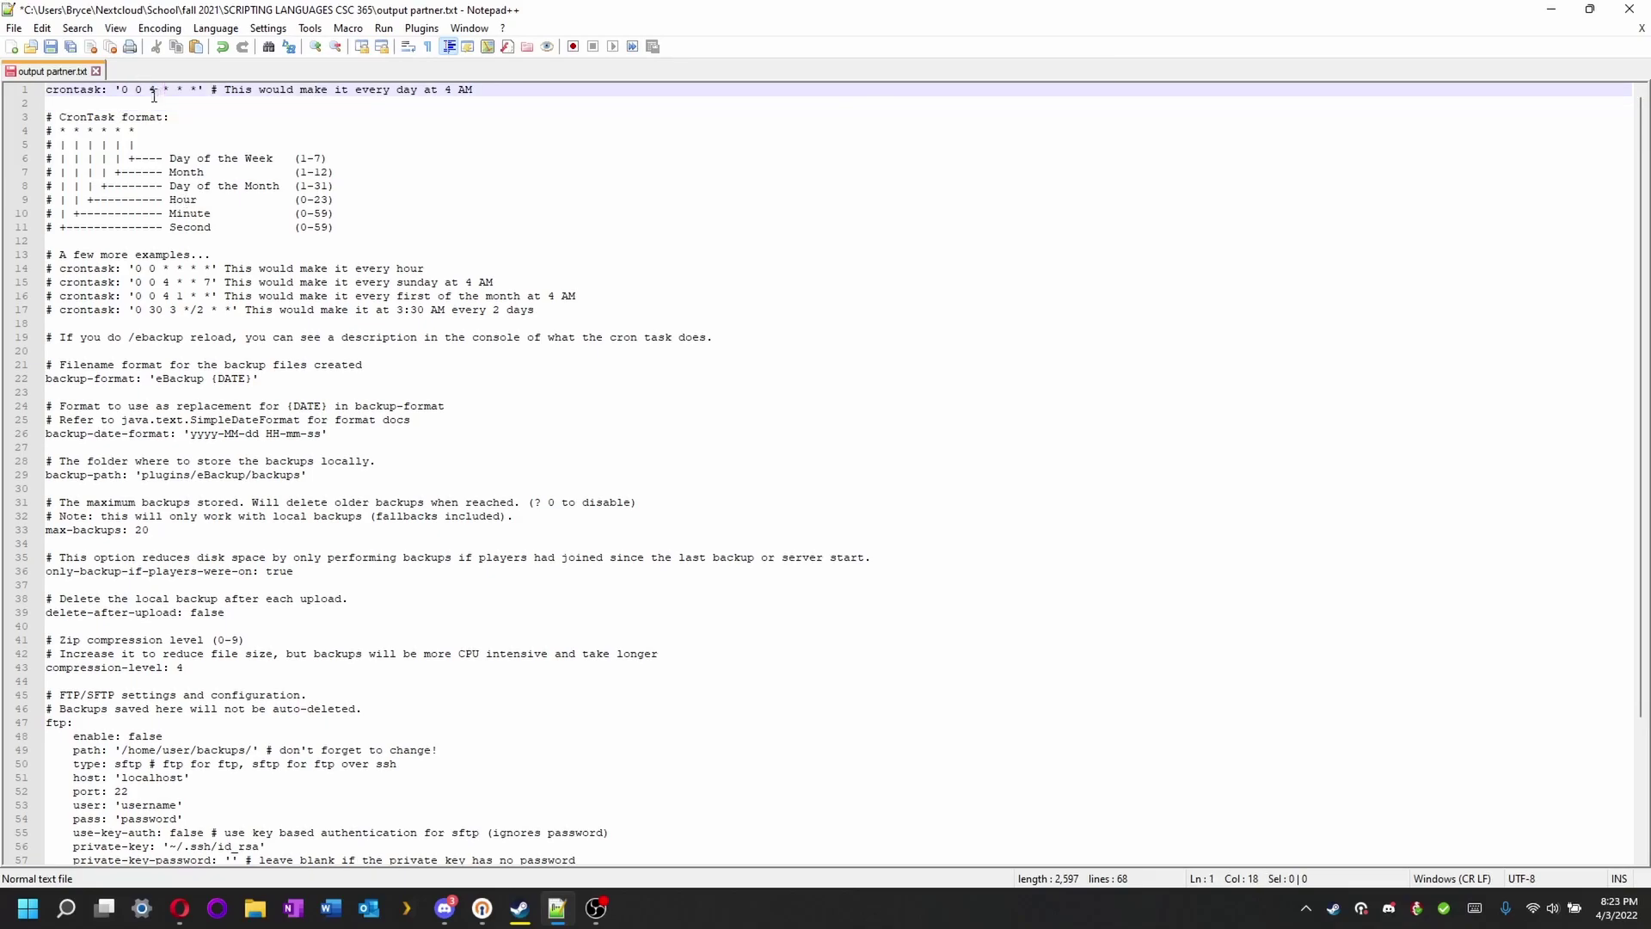
{"action": "left_click", "coordinate": [158, 104]}
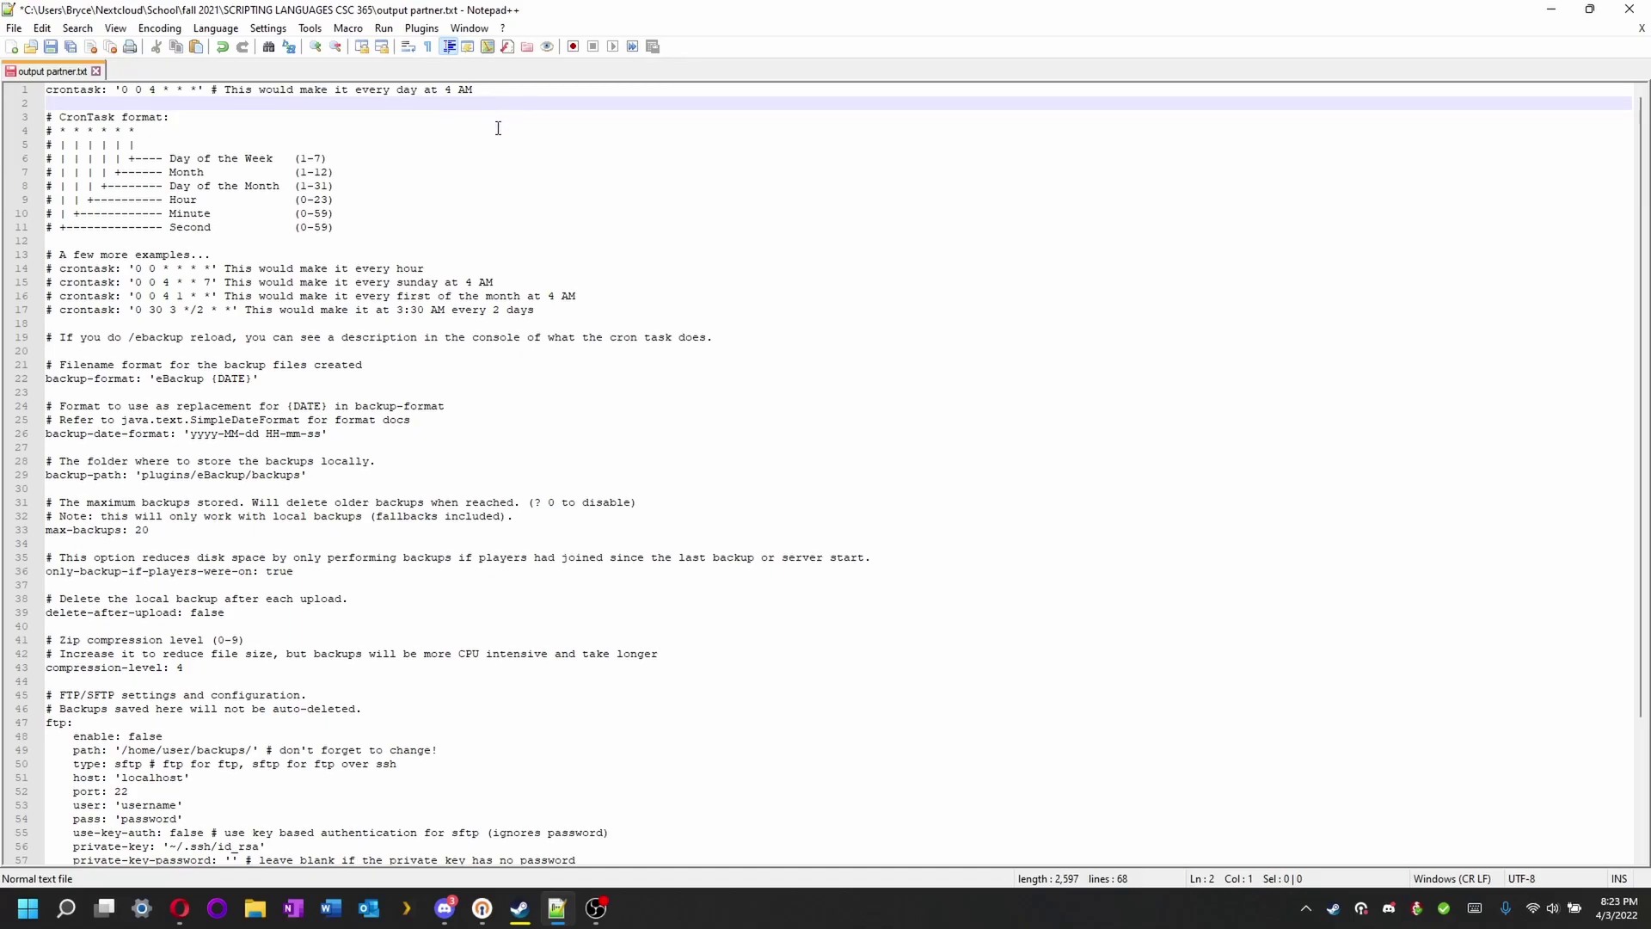
Insert and remove a slash before the hour 4, leaving crontask unchanged, then review the following lines.
{"action": "left_click", "coordinate": [149, 91]}
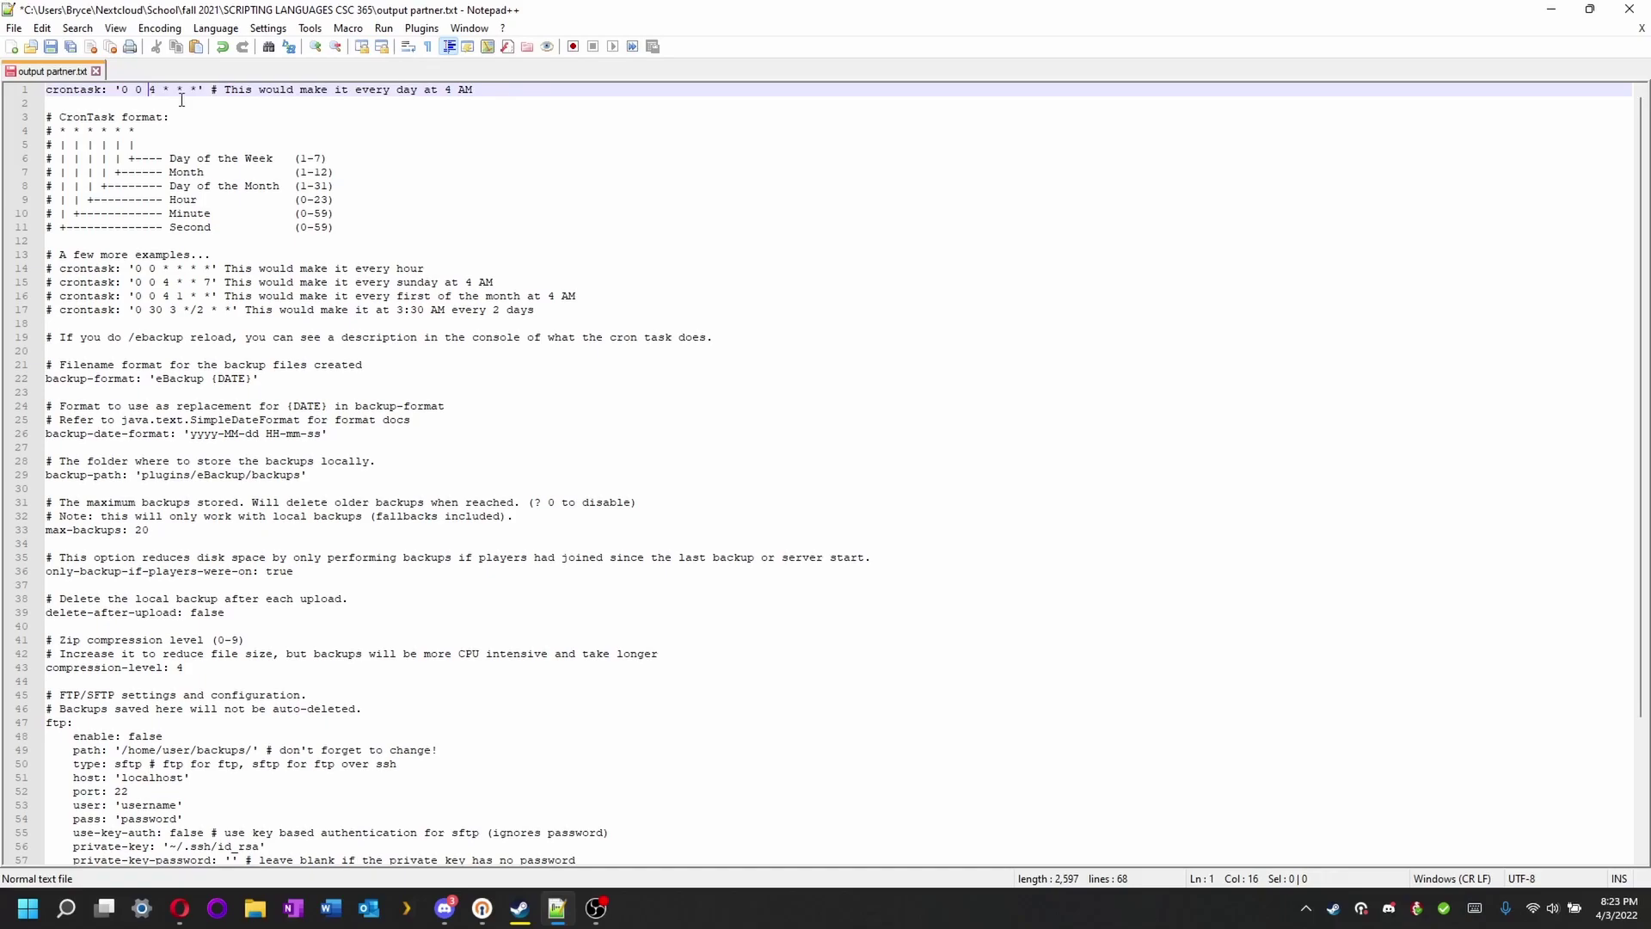
{"action": "type", "text": "/"}
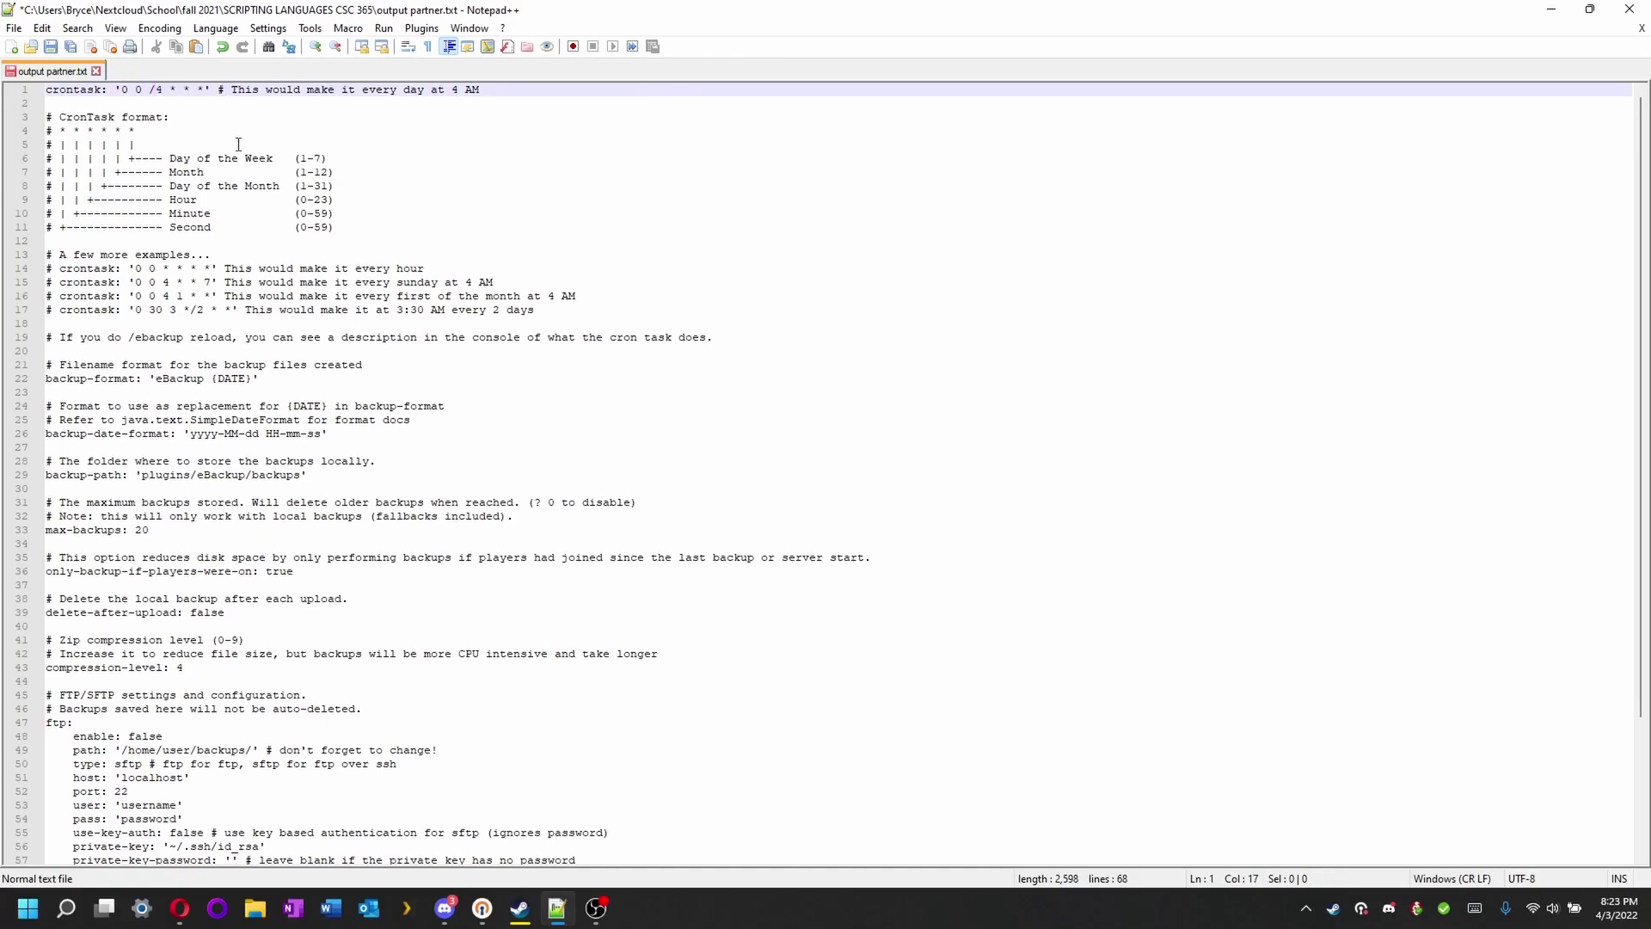
{"action": "key", "text": "BackSpace"}
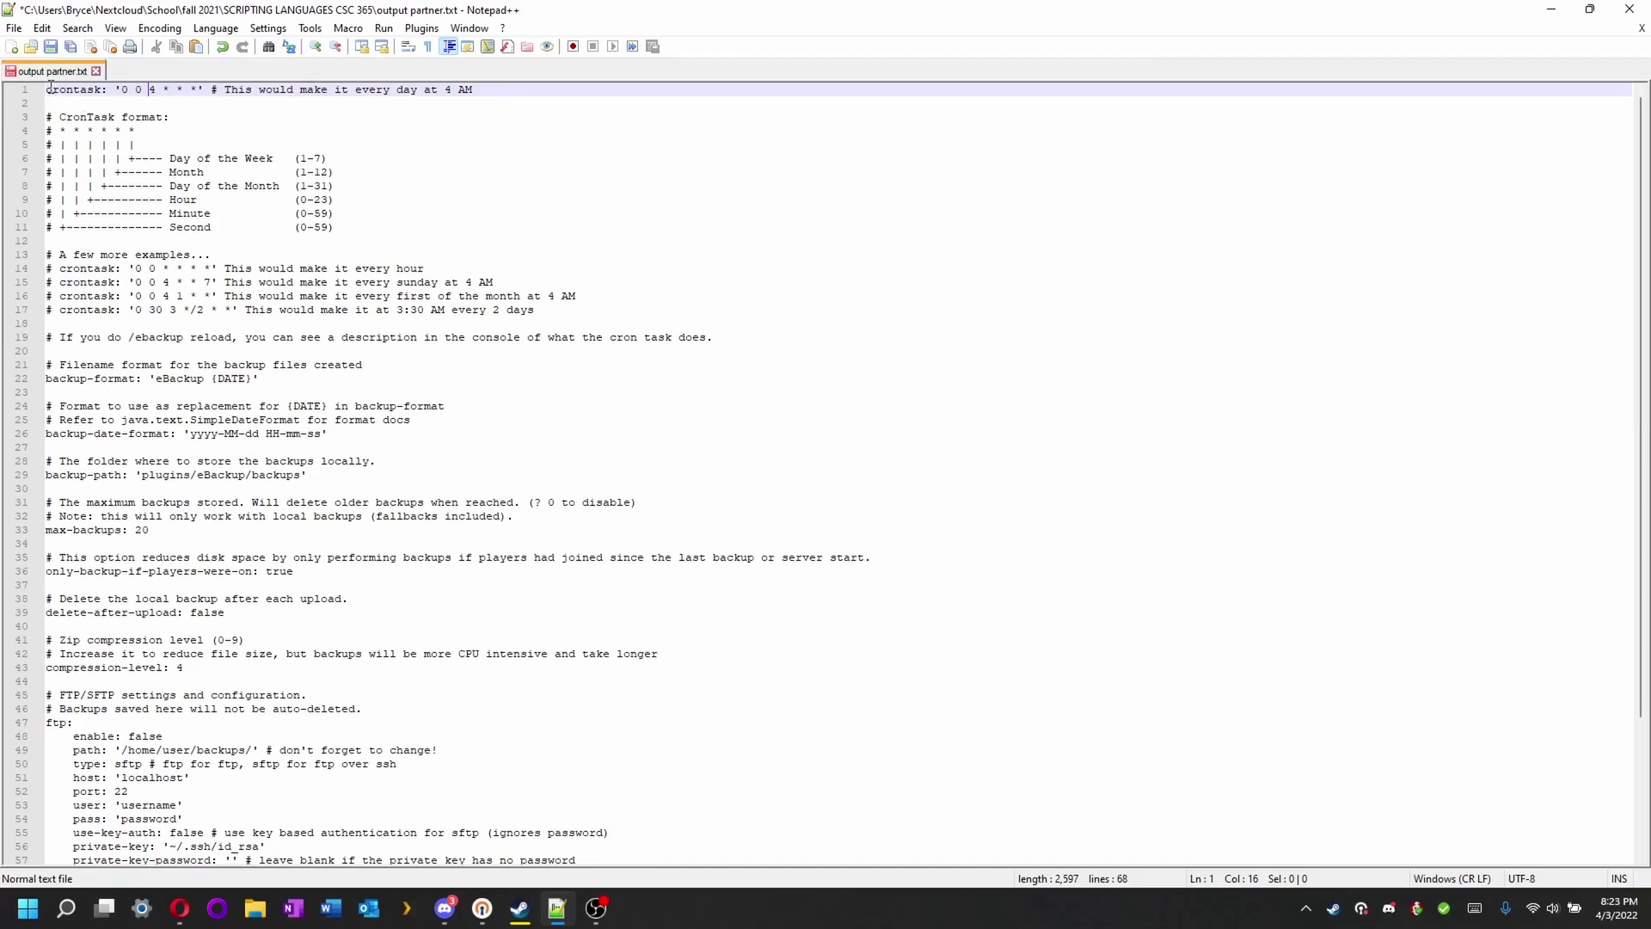
{"action": "left_click_drag", "start_coordinate": [46, 90], "coordinate": [225, 101]}
{"action": "left_click", "coordinate": [365, 128]}
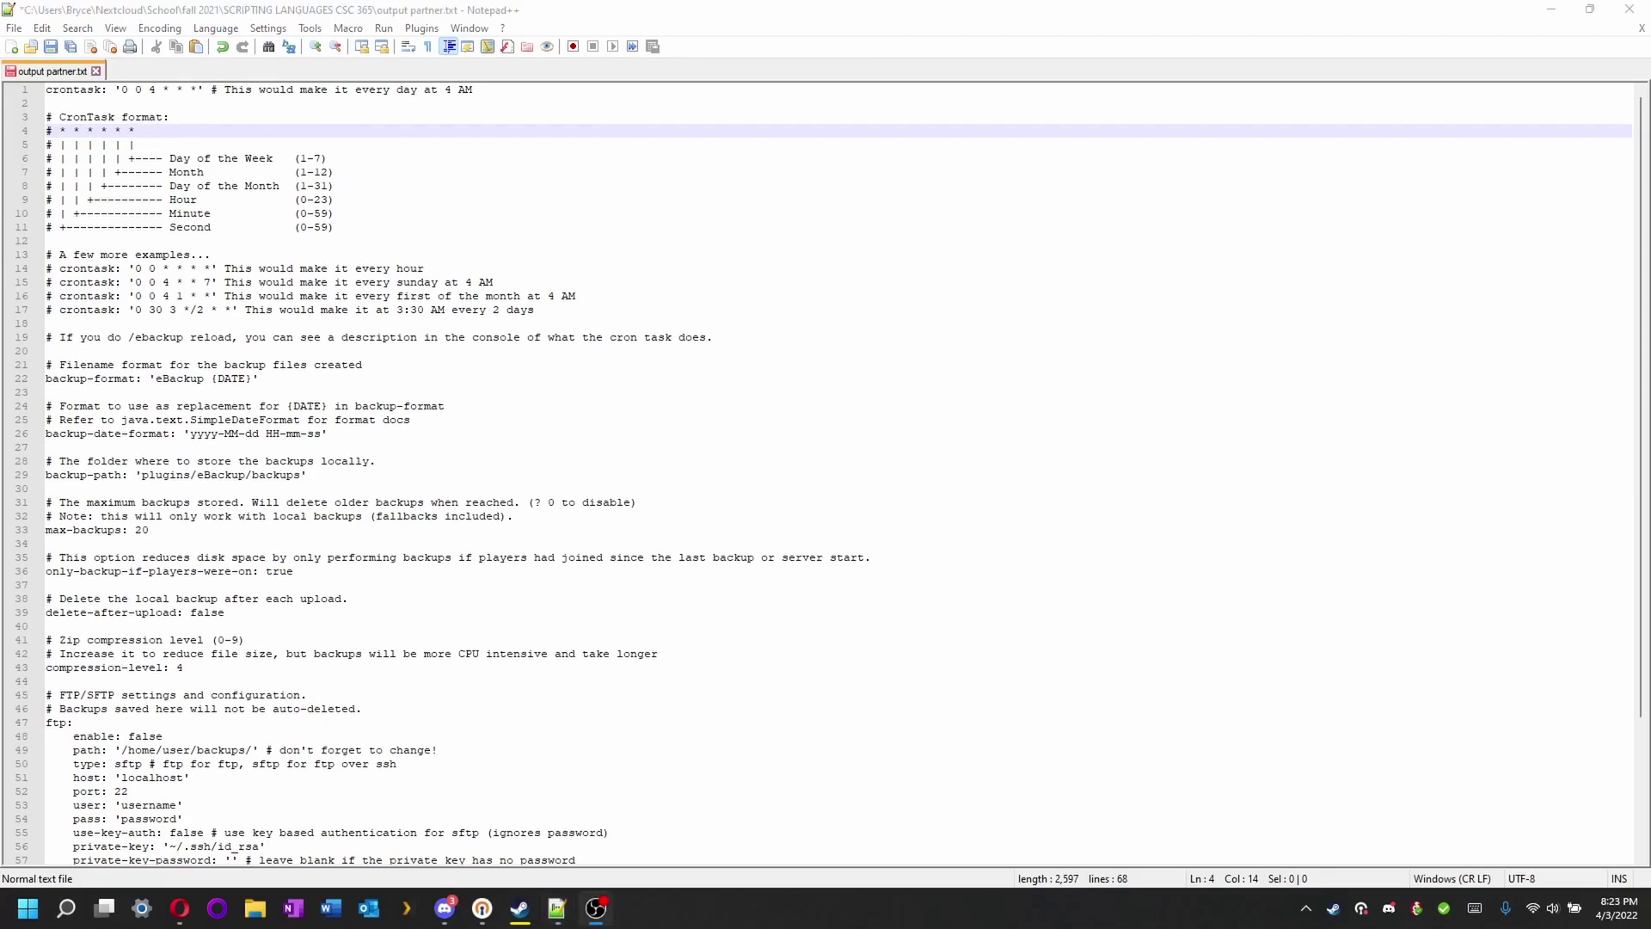
{"action": "left_click", "coordinate": [586, 160]}
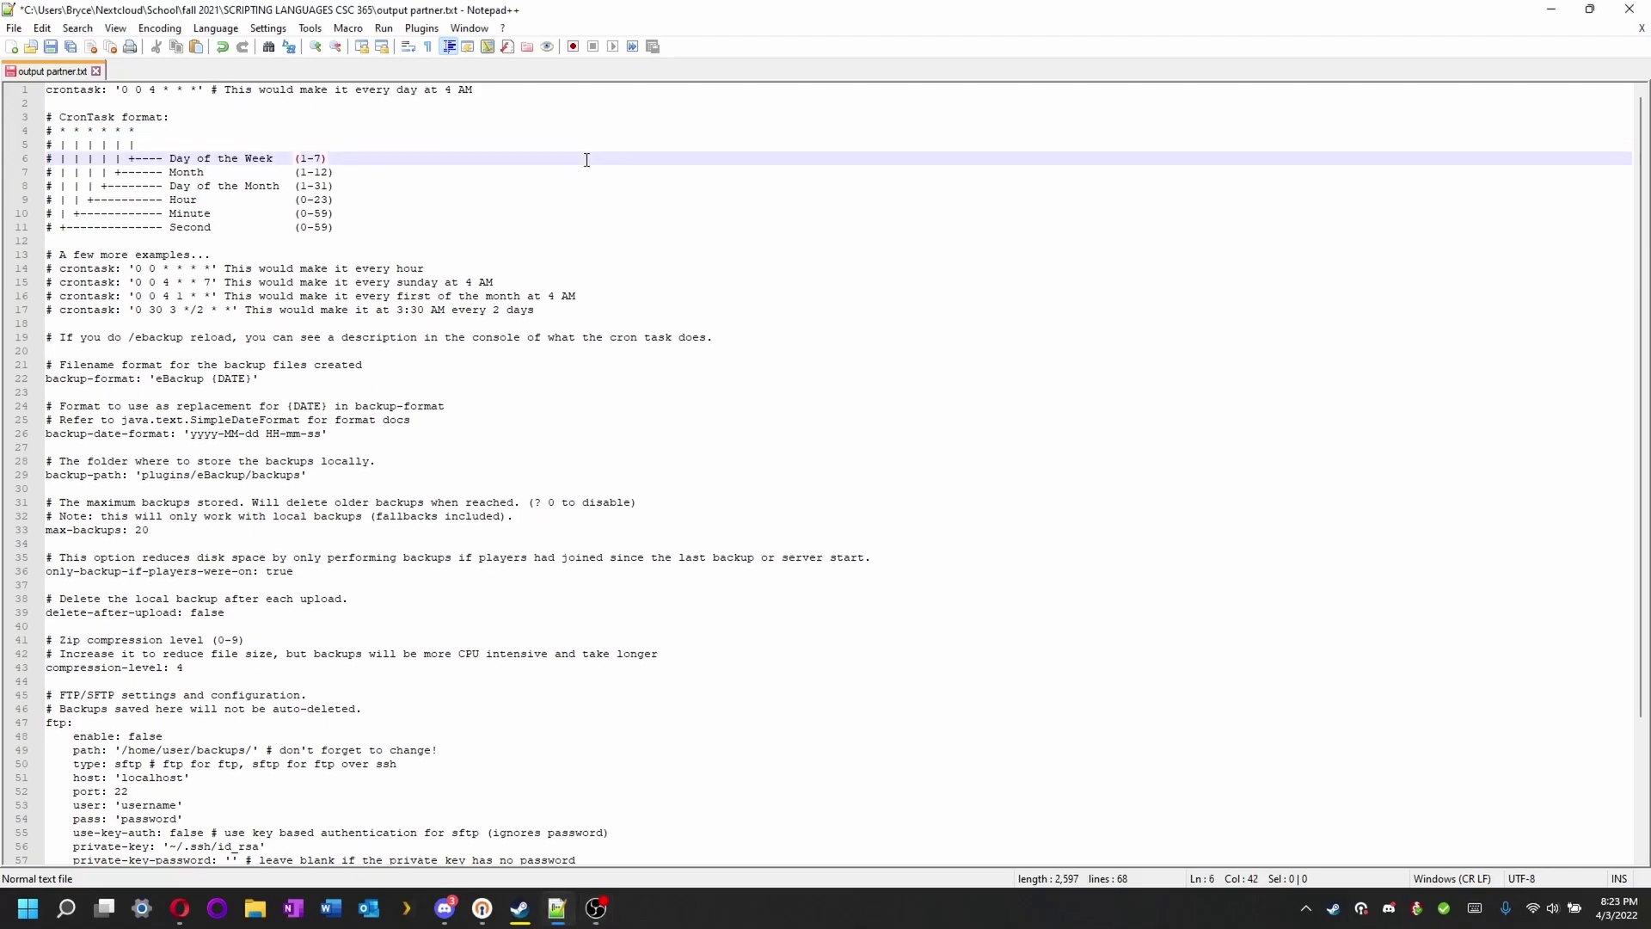
{"action": "scroll", "coordinate": [576, 167], "scroll_direction": "down", "scroll_amount": 4}
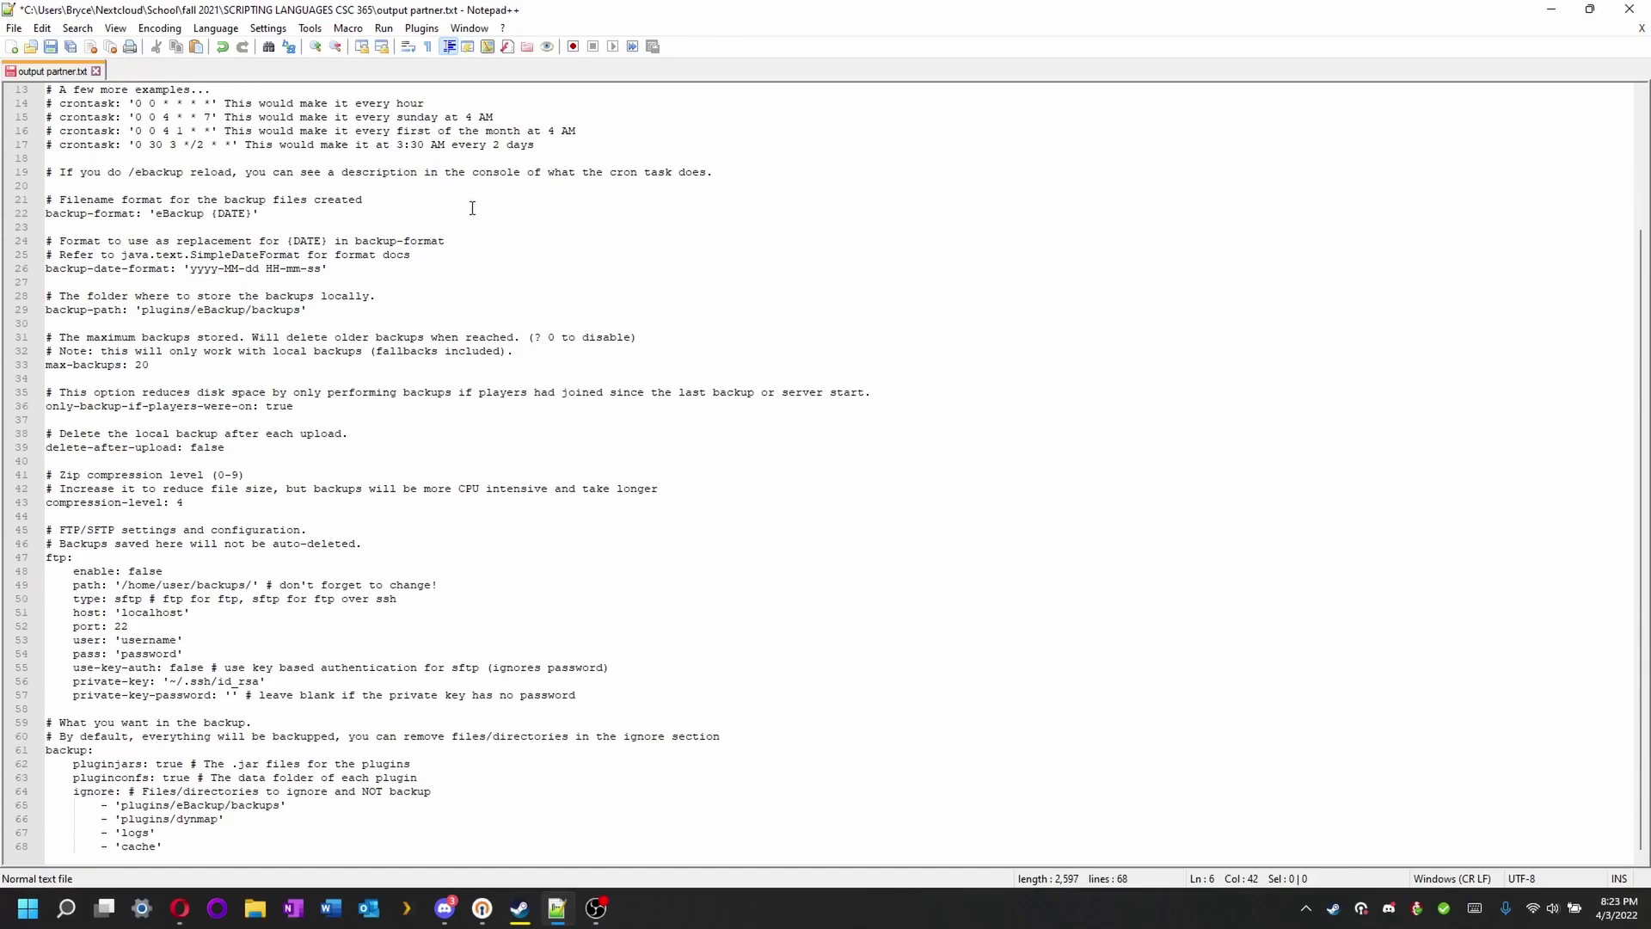
{"action": "left_click_drag", "start_coordinate": [218, 213], "coordinate": [150, 213]}
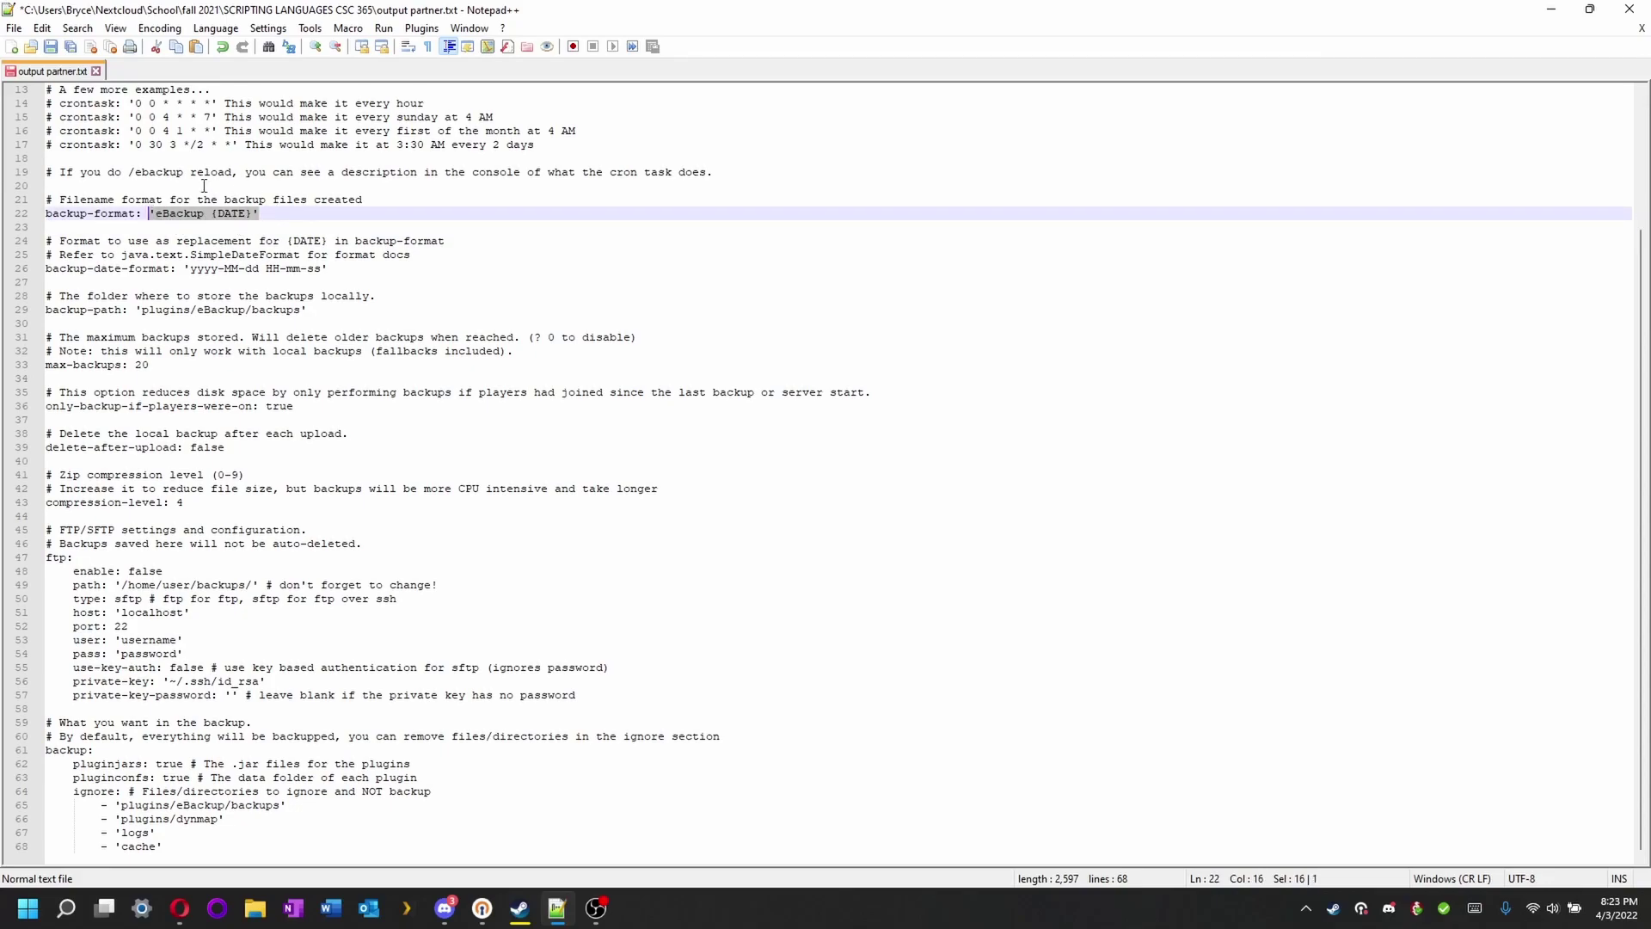
{"action": "key", "text": "End"}
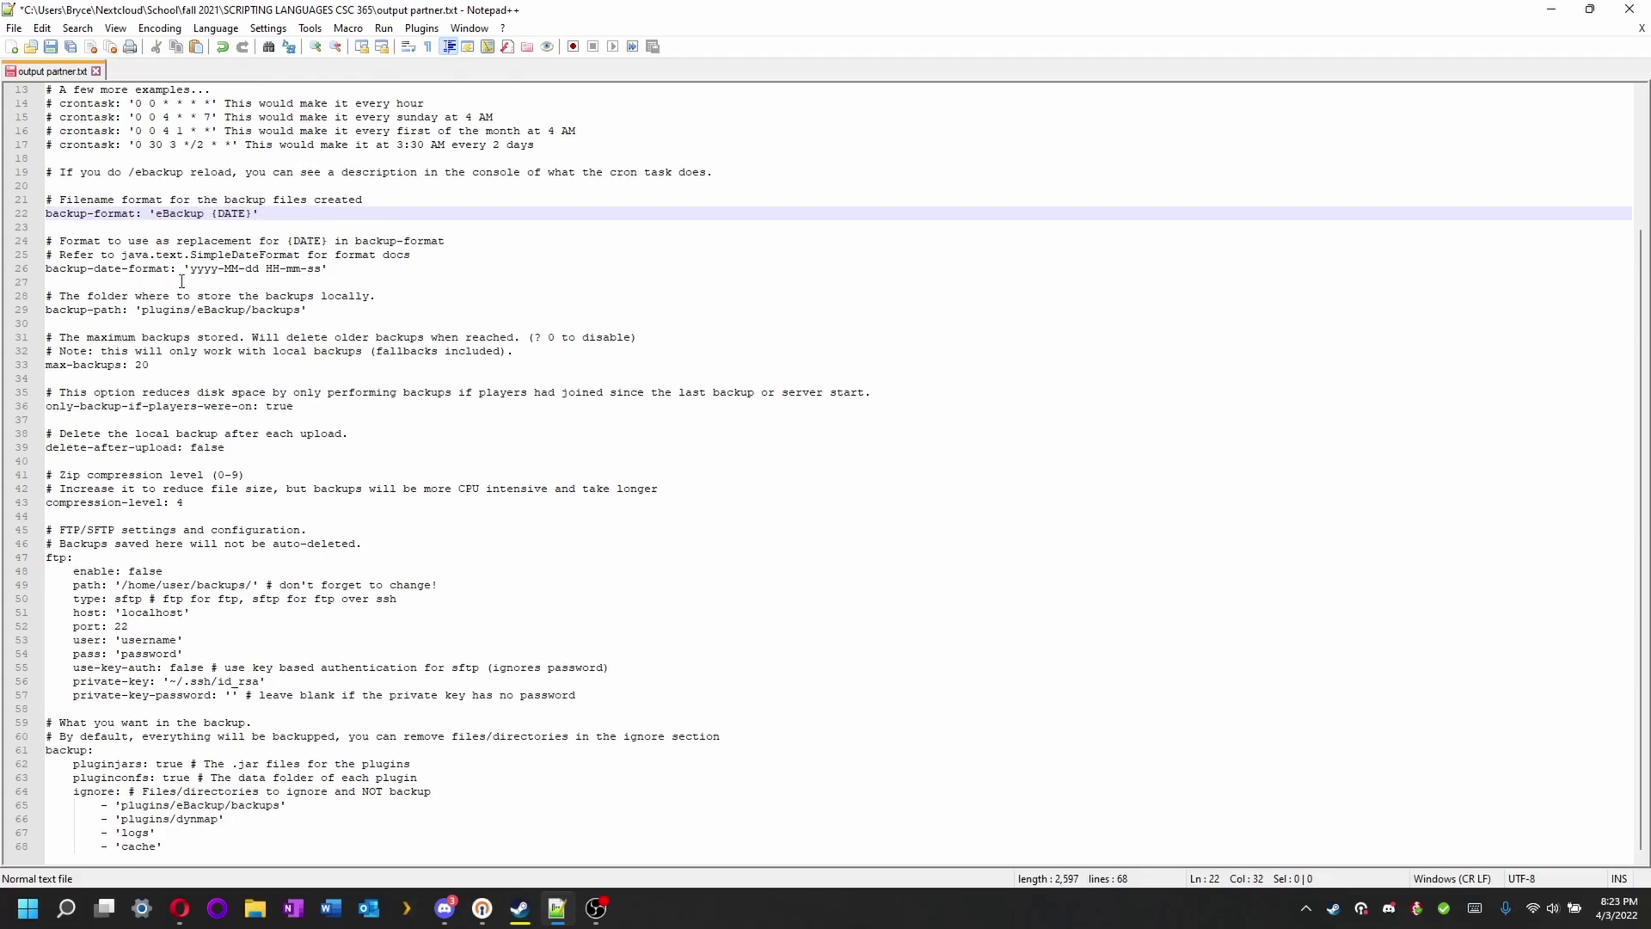
{"action": "left_click_drag", "start_coordinate": [189, 268], "coordinate": [247, 283]}
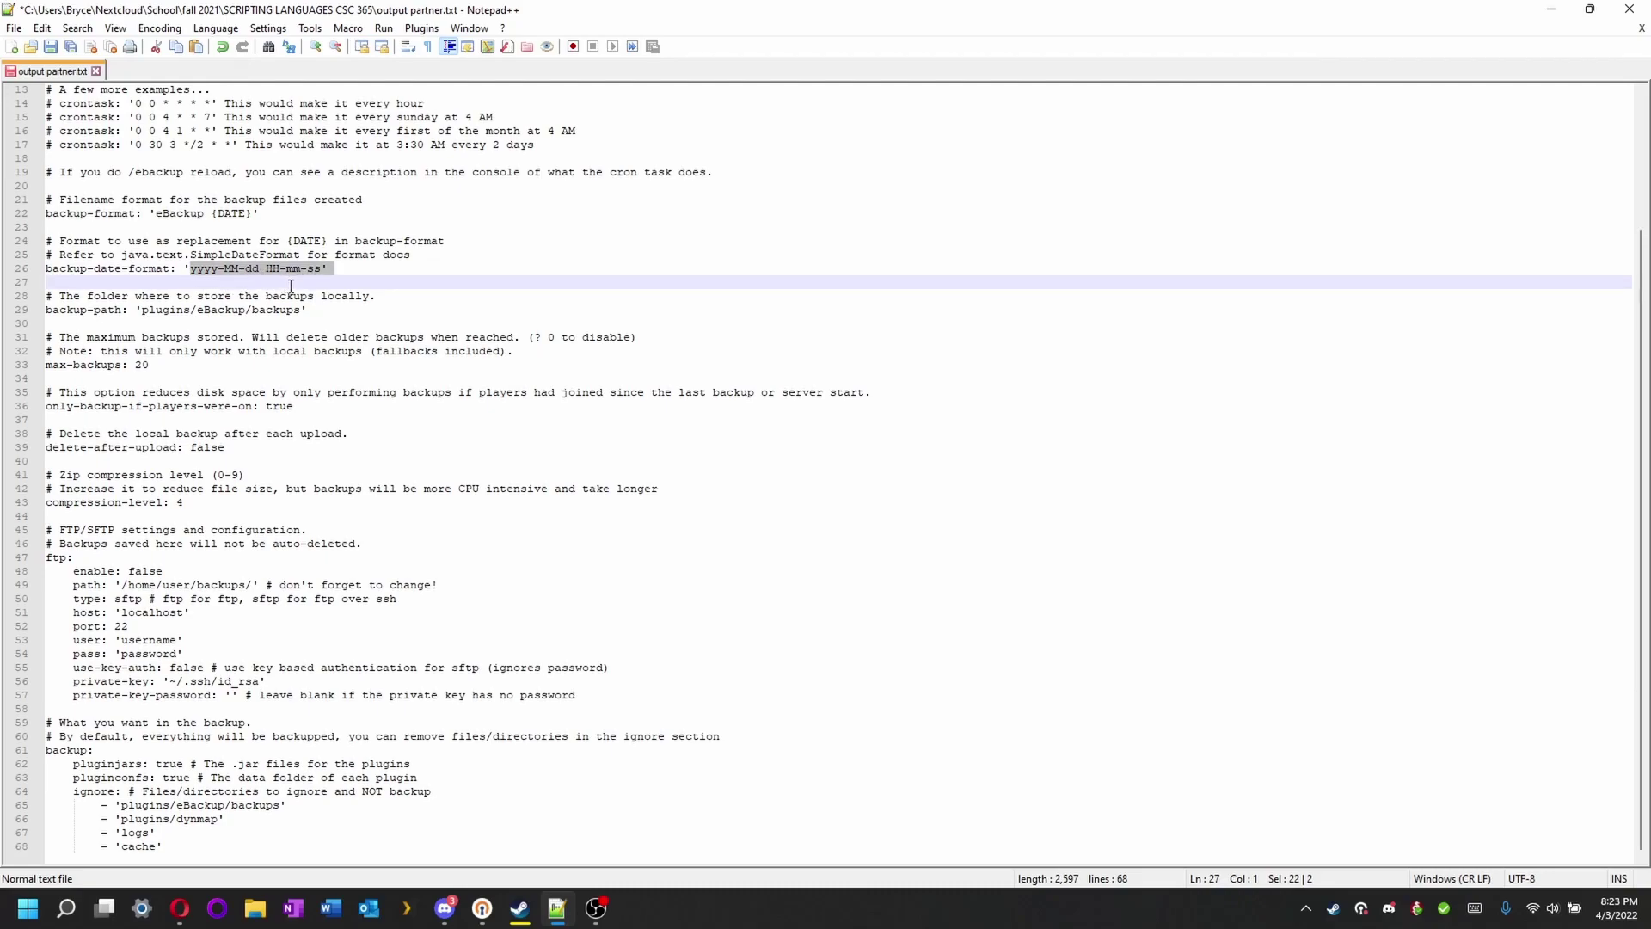
{"action": "left_click", "coordinate": [343, 325]}
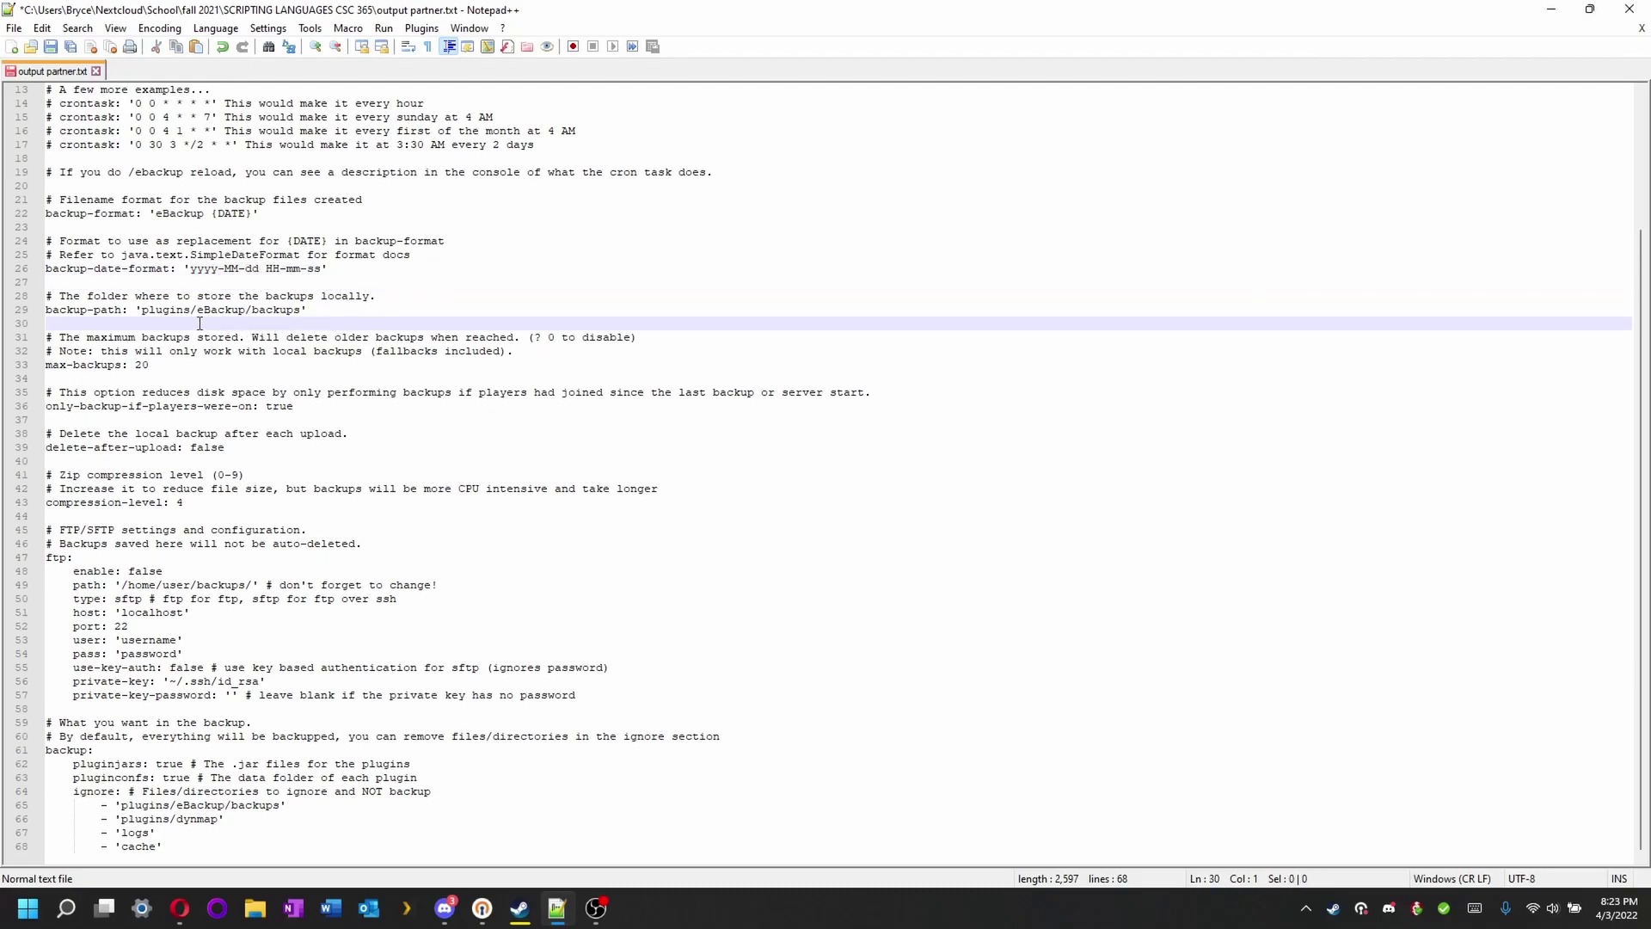
{"action": "left_click_drag", "start_coordinate": [147, 311], "coordinate": [297, 313]}
{"action": "left_click", "coordinate": [337, 312]}
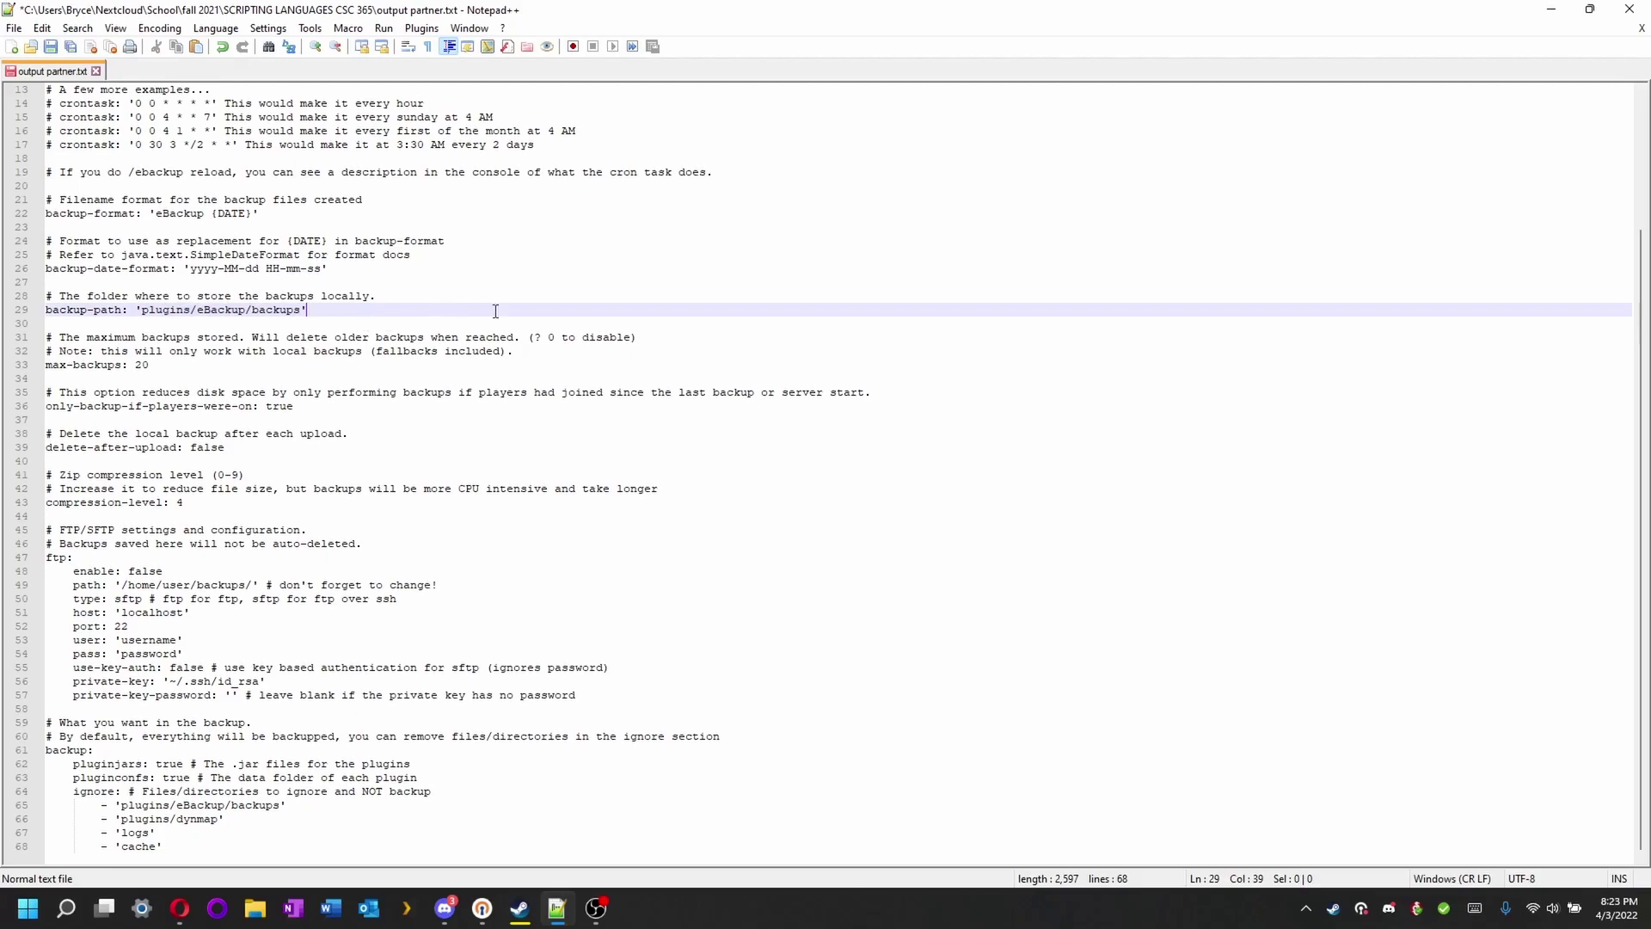
{"action": "left_click", "coordinate": [155, 367]}
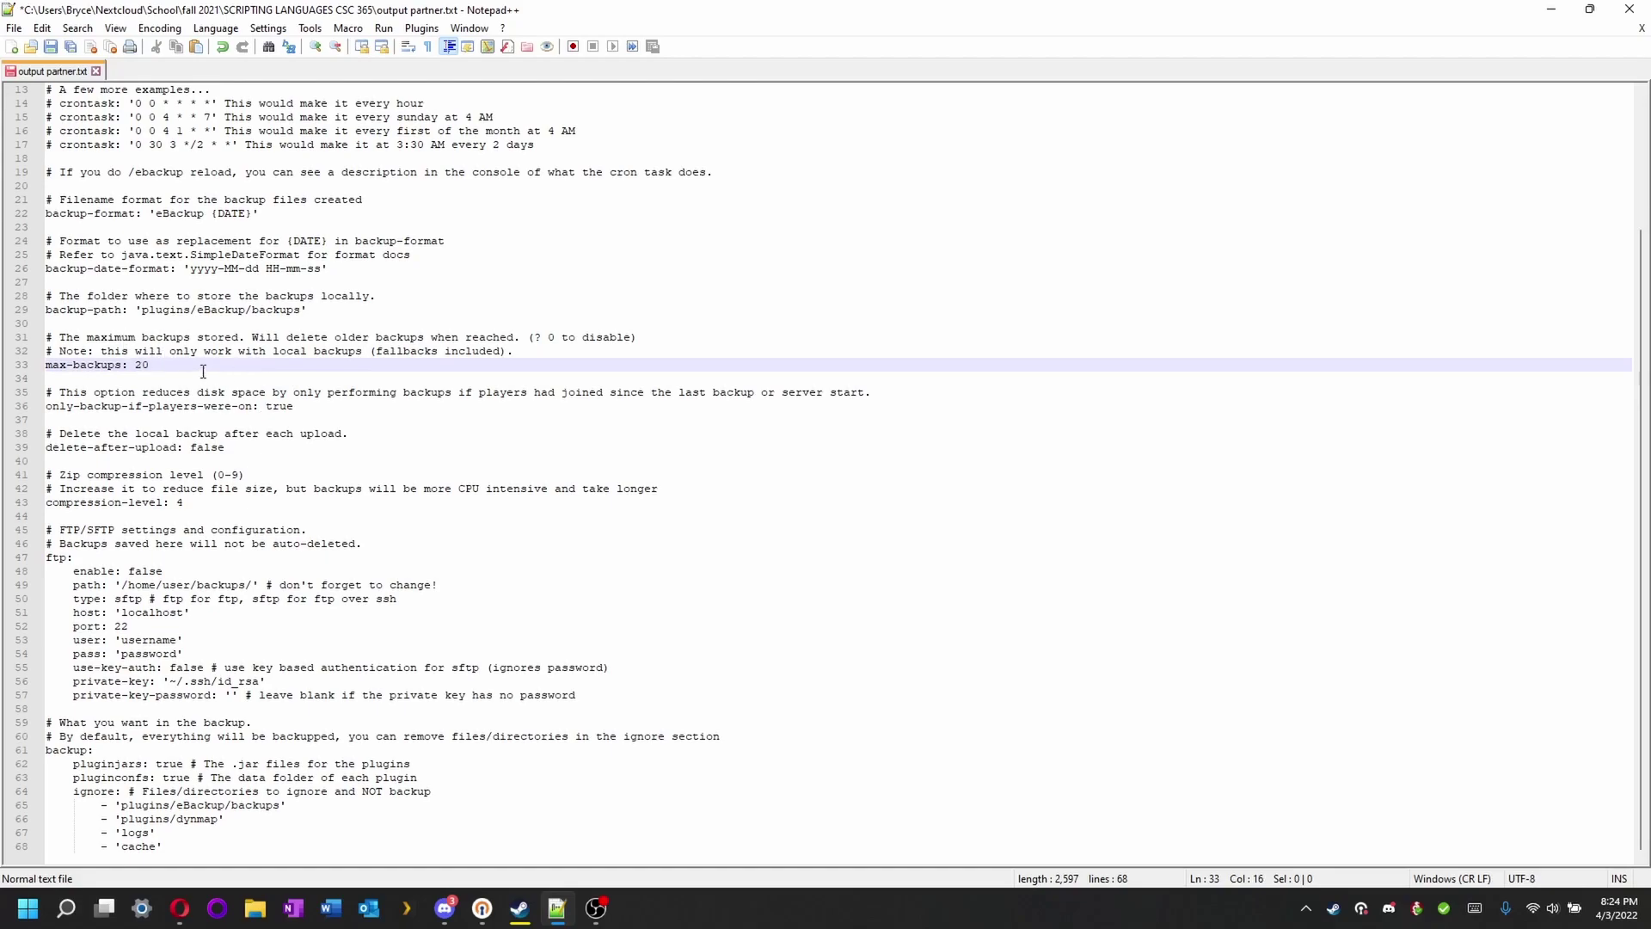
{"action": "left_click", "coordinate": [335, 416]}
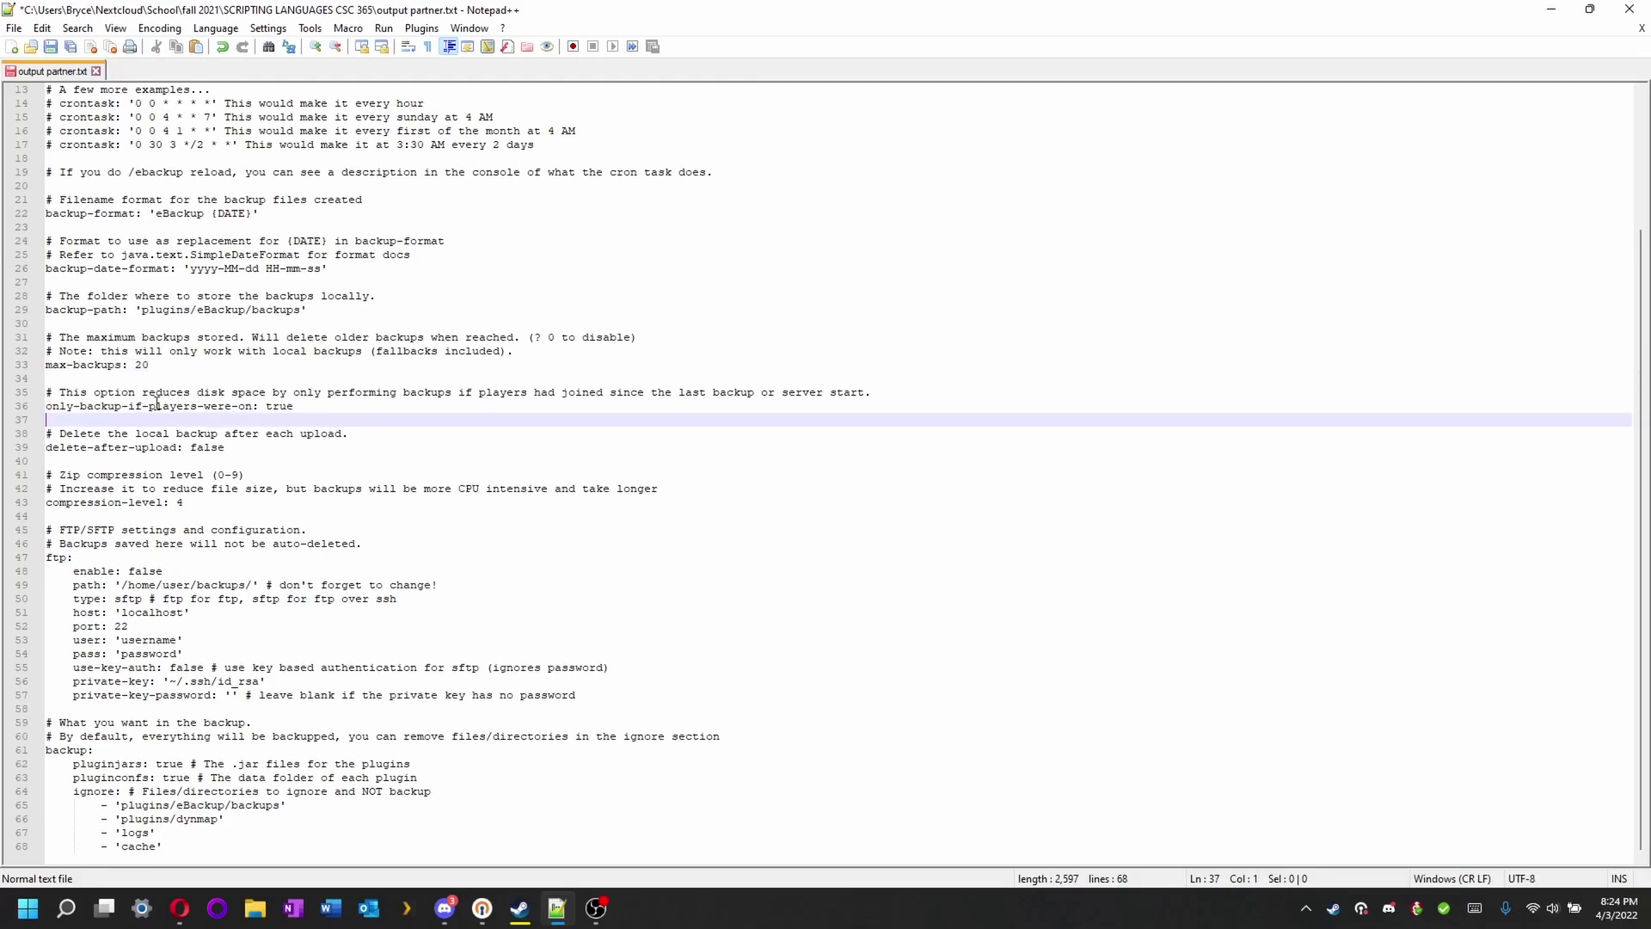
{"action": "left_click", "coordinate": [315, 406]}
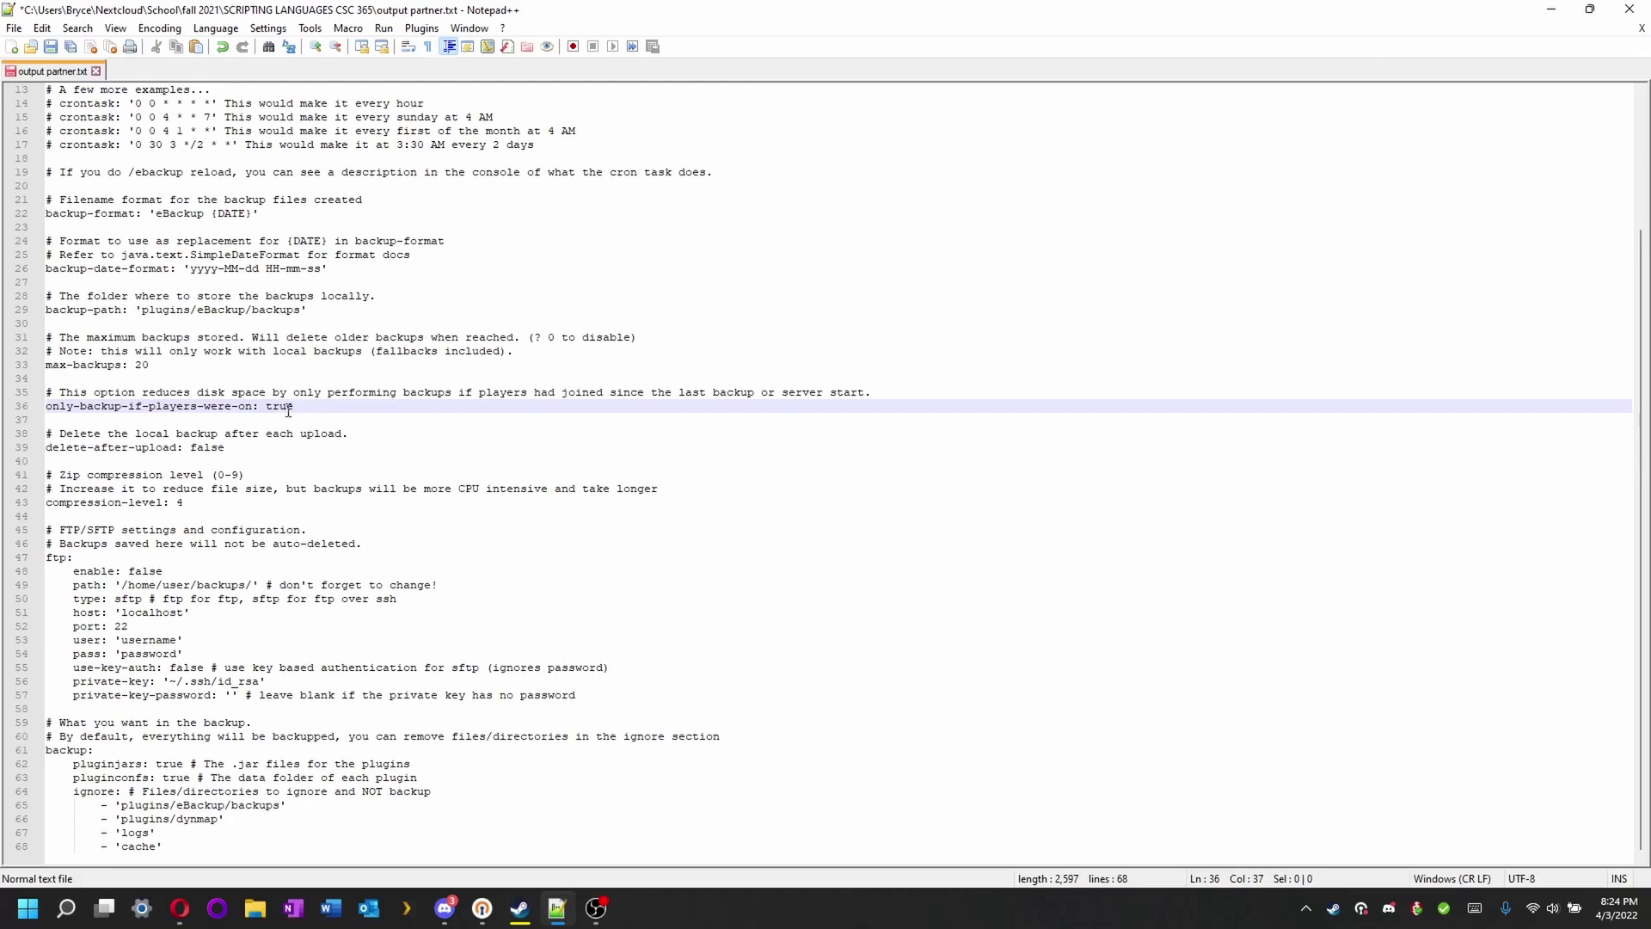
{"action": "left_click", "coordinate": [227, 458]}
{"action": "left_click", "coordinate": [230, 447]}
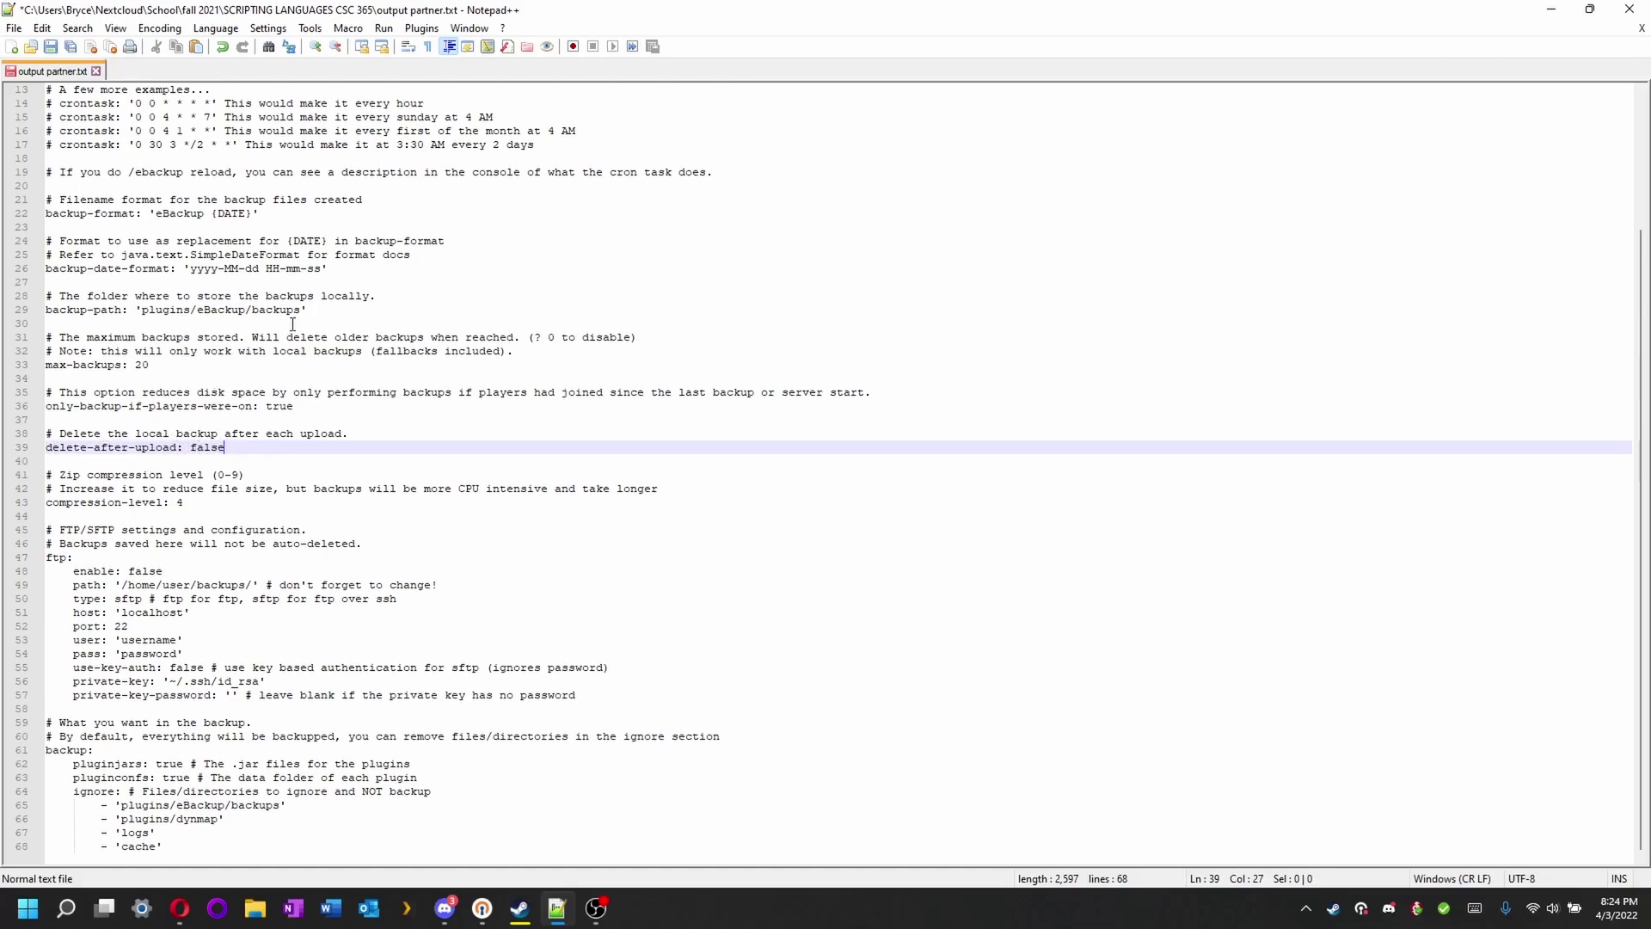
{"action": "left_click_drag", "start_coordinate": [307, 310], "coordinate": [129, 311]}
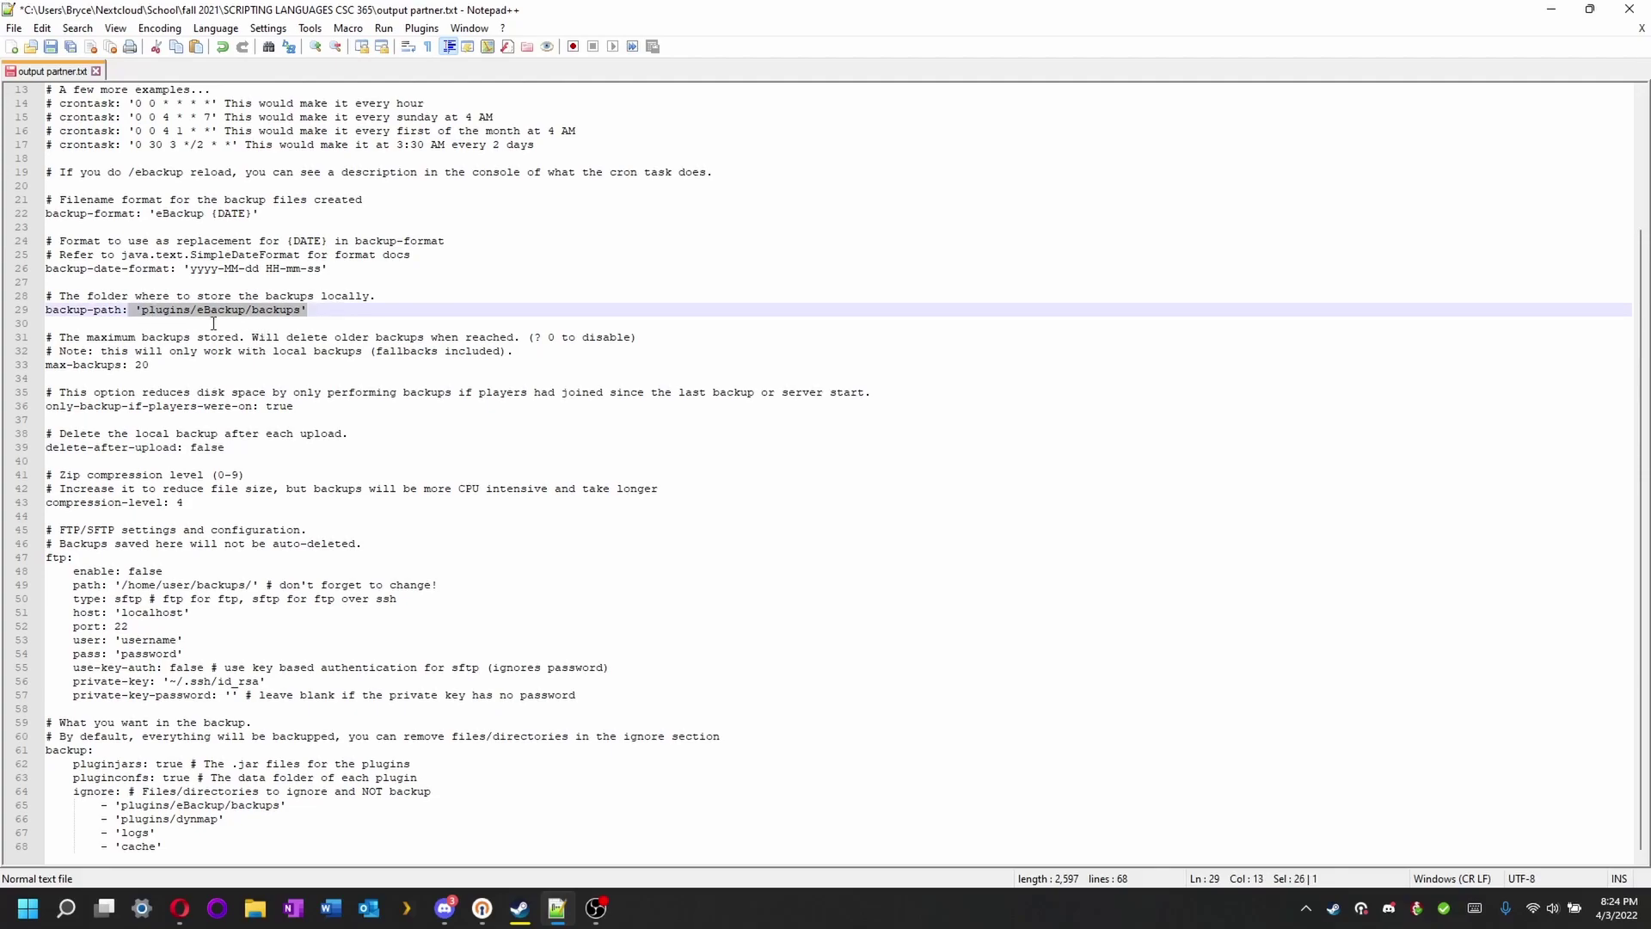
{"action": "left_click", "coordinate": [225, 448]}
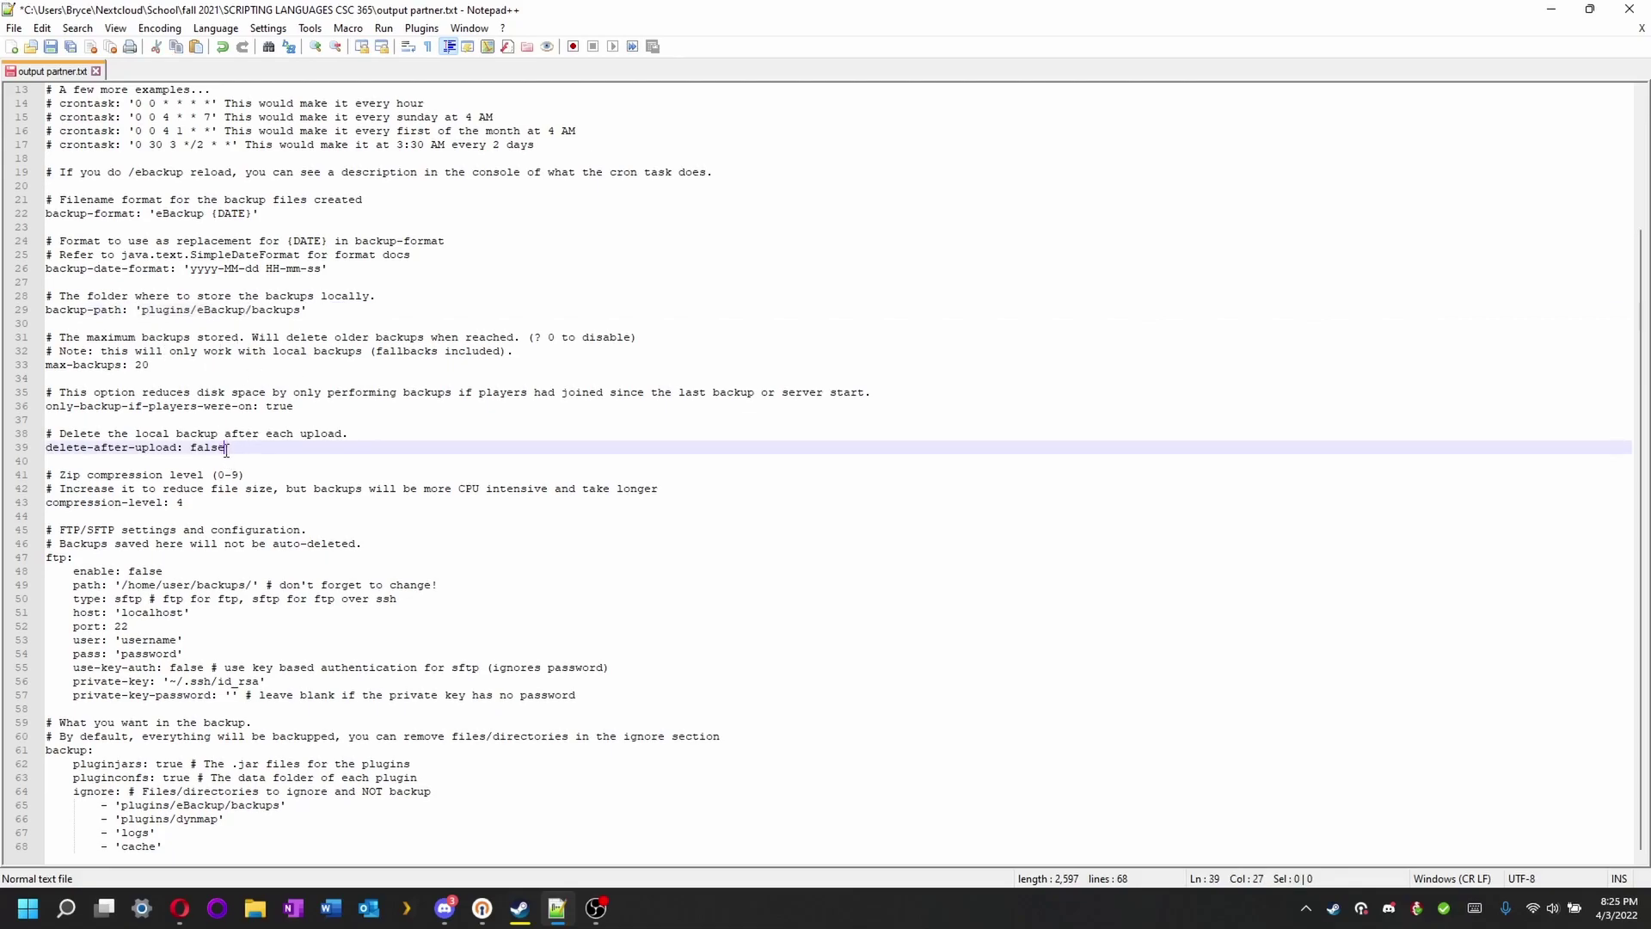
{"action": "left_click", "coordinate": [189, 512]}
{"action": "left_click", "coordinate": [192, 507]}
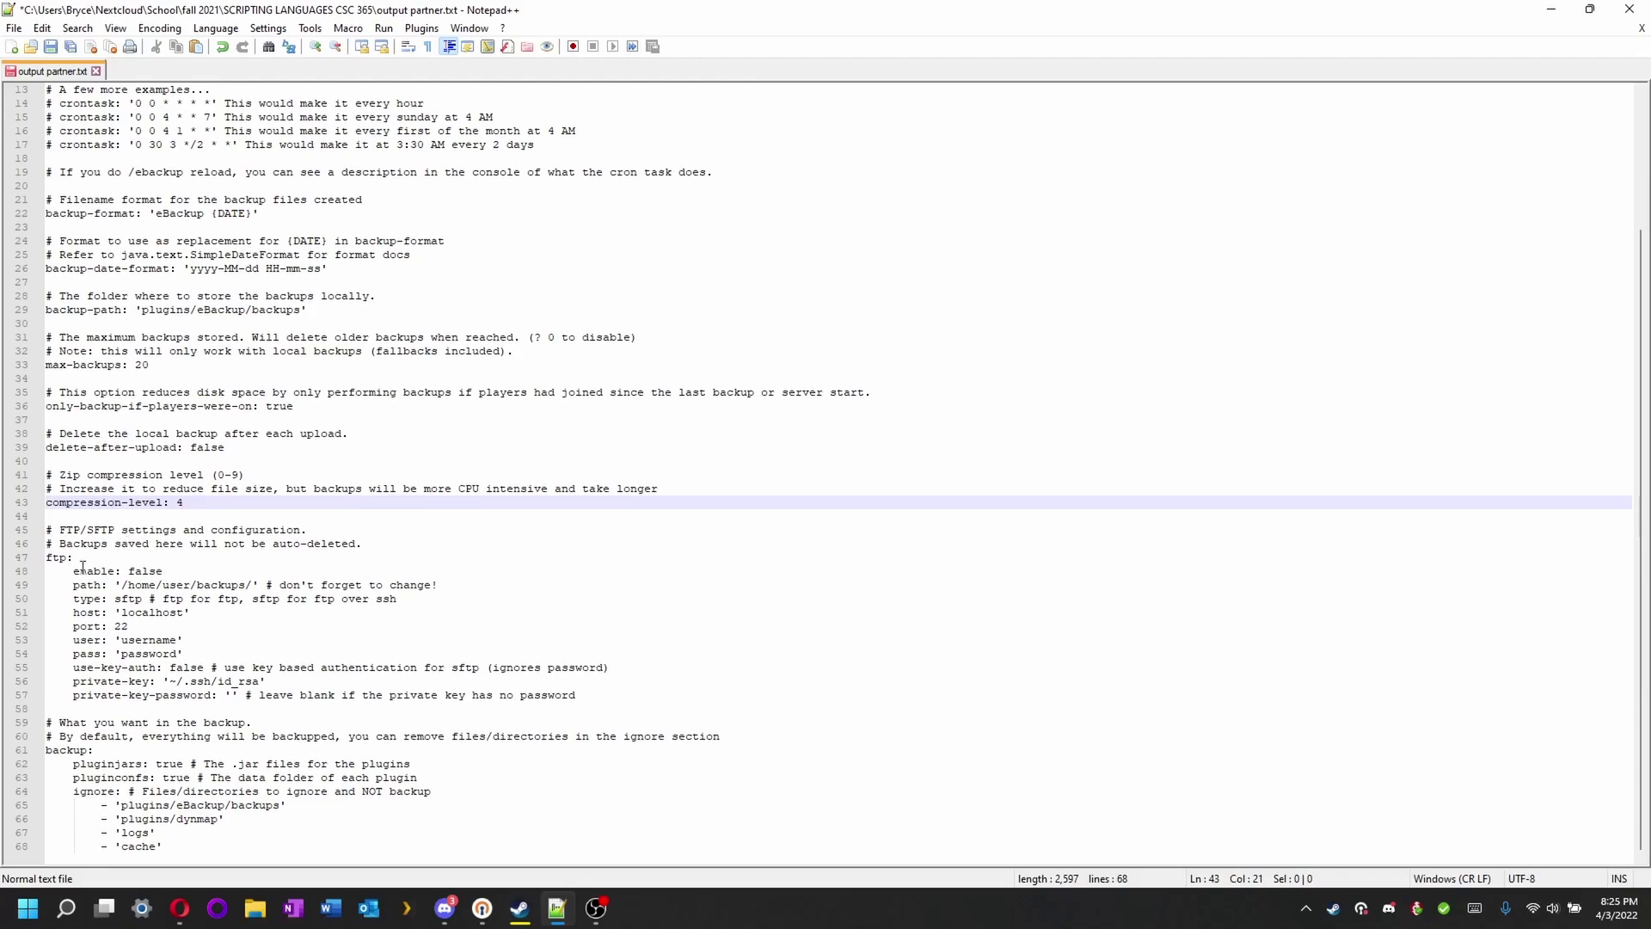
Review the FTP connection settings block and the list of ignored backup paths.
{"action": "left_click_drag", "start_coordinate": [67, 571], "coordinate": [381, 698]}
{"action": "left_click", "coordinate": [116, 571]}
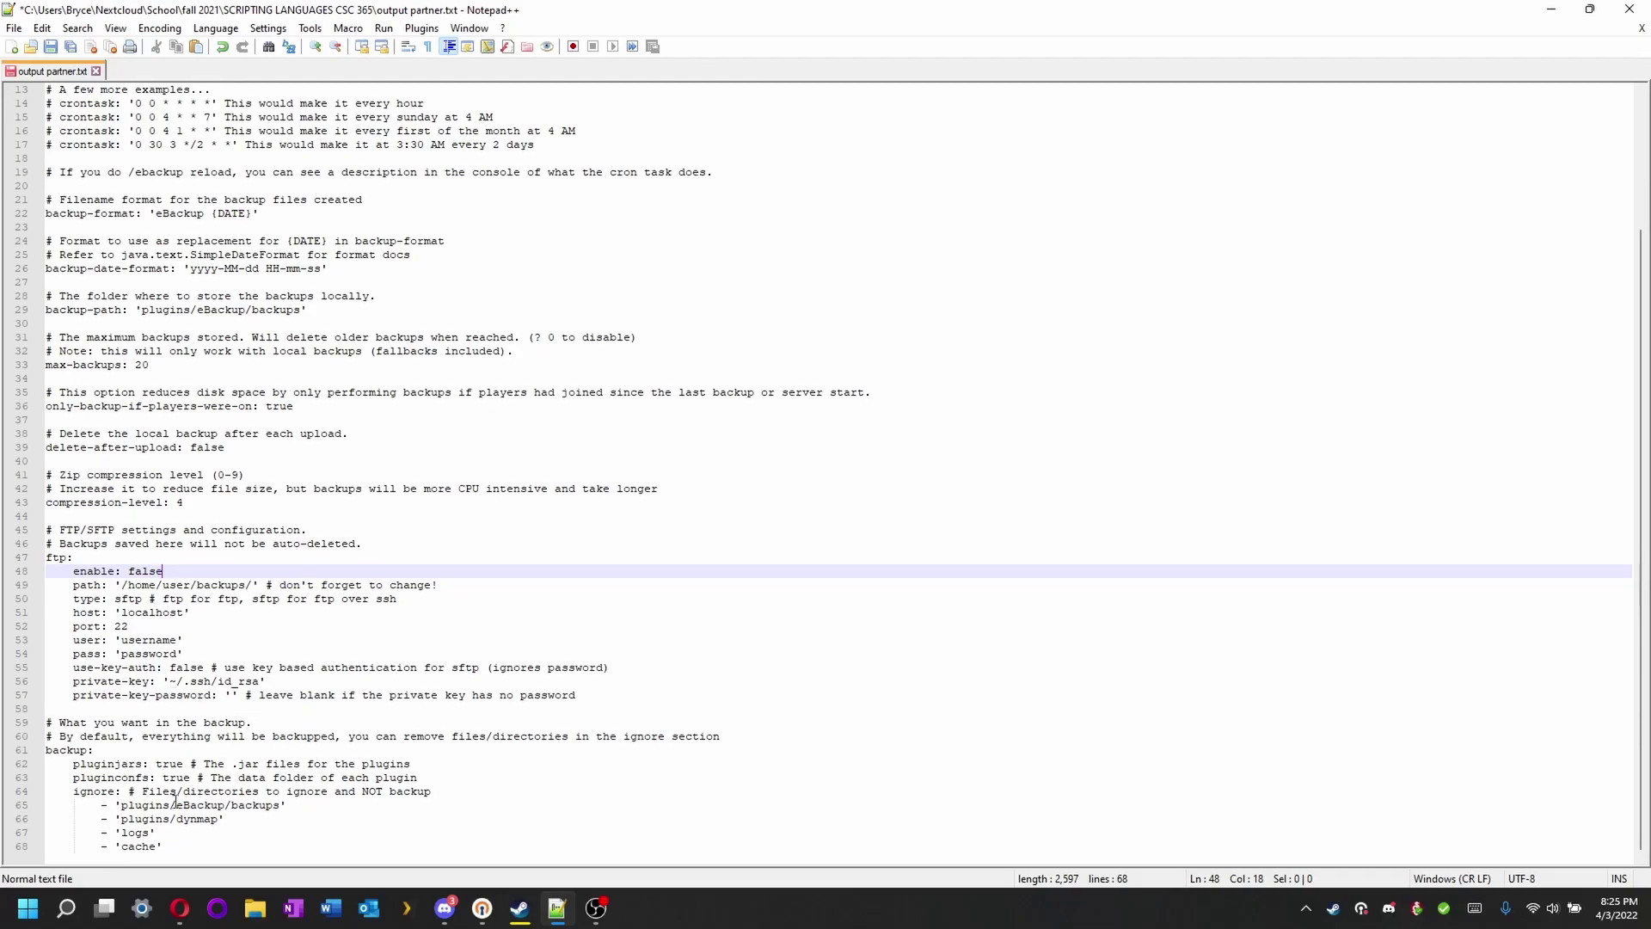
{"action": "left_click_drag", "start_coordinate": [163, 847], "coordinate": [80, 806]}
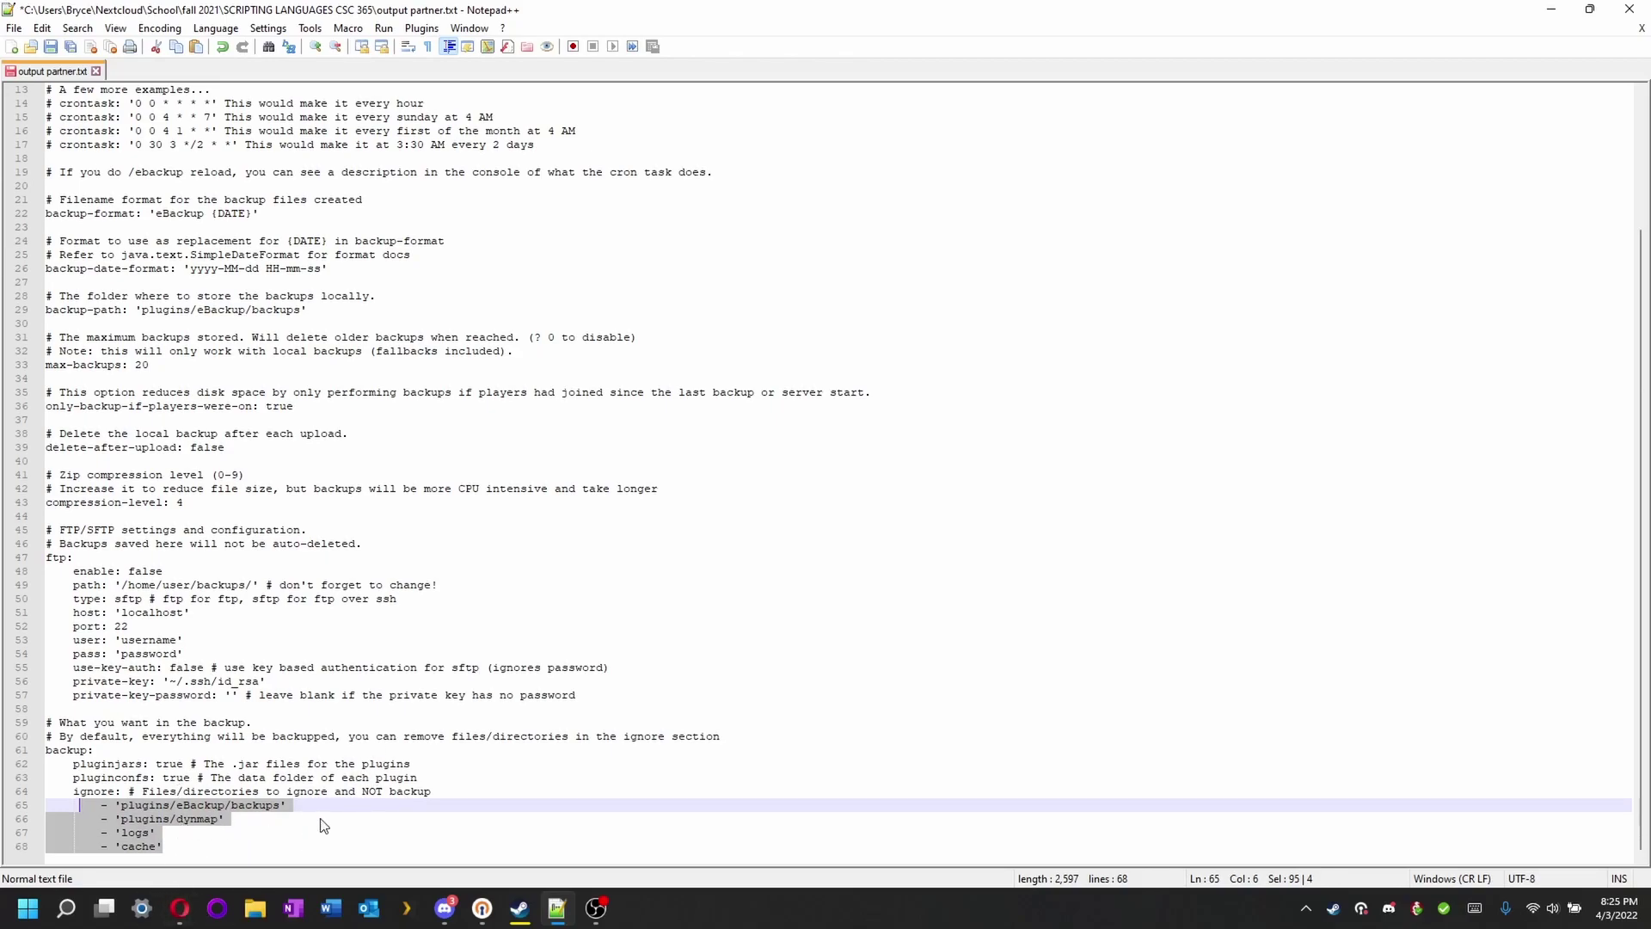
{"action": "scroll", "coordinate": [434, 779], "scroll_direction": "up", "scroll_amount": 4}
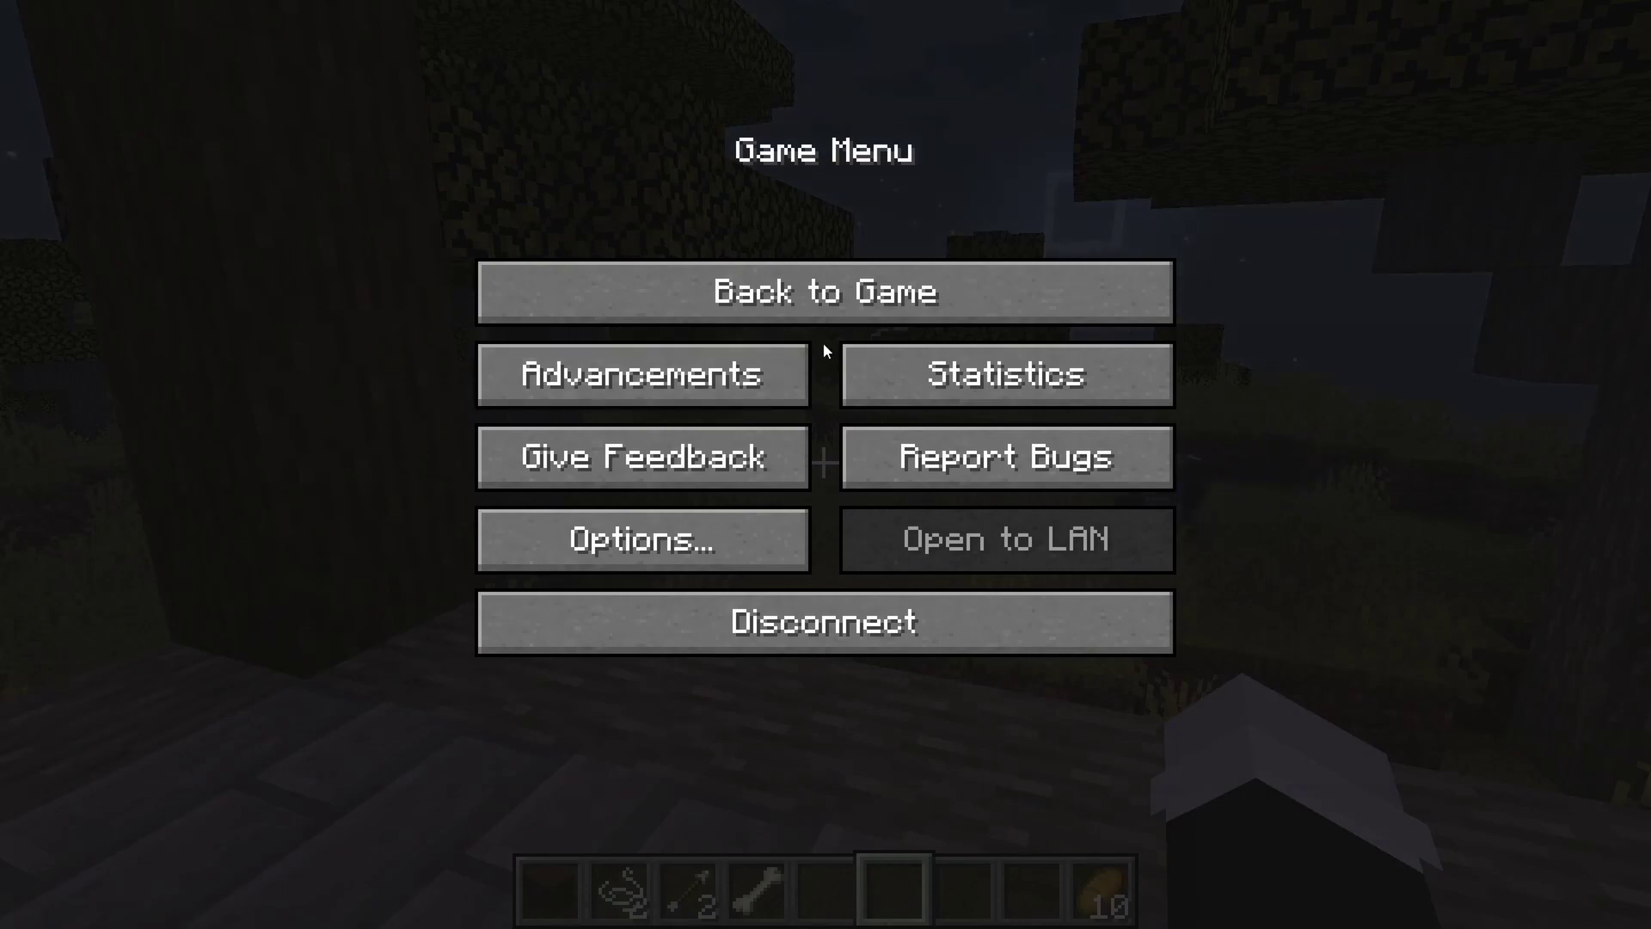
Resume the game and send '/eback help' in chat.
{"action": "left_click", "coordinate": [826, 293]}
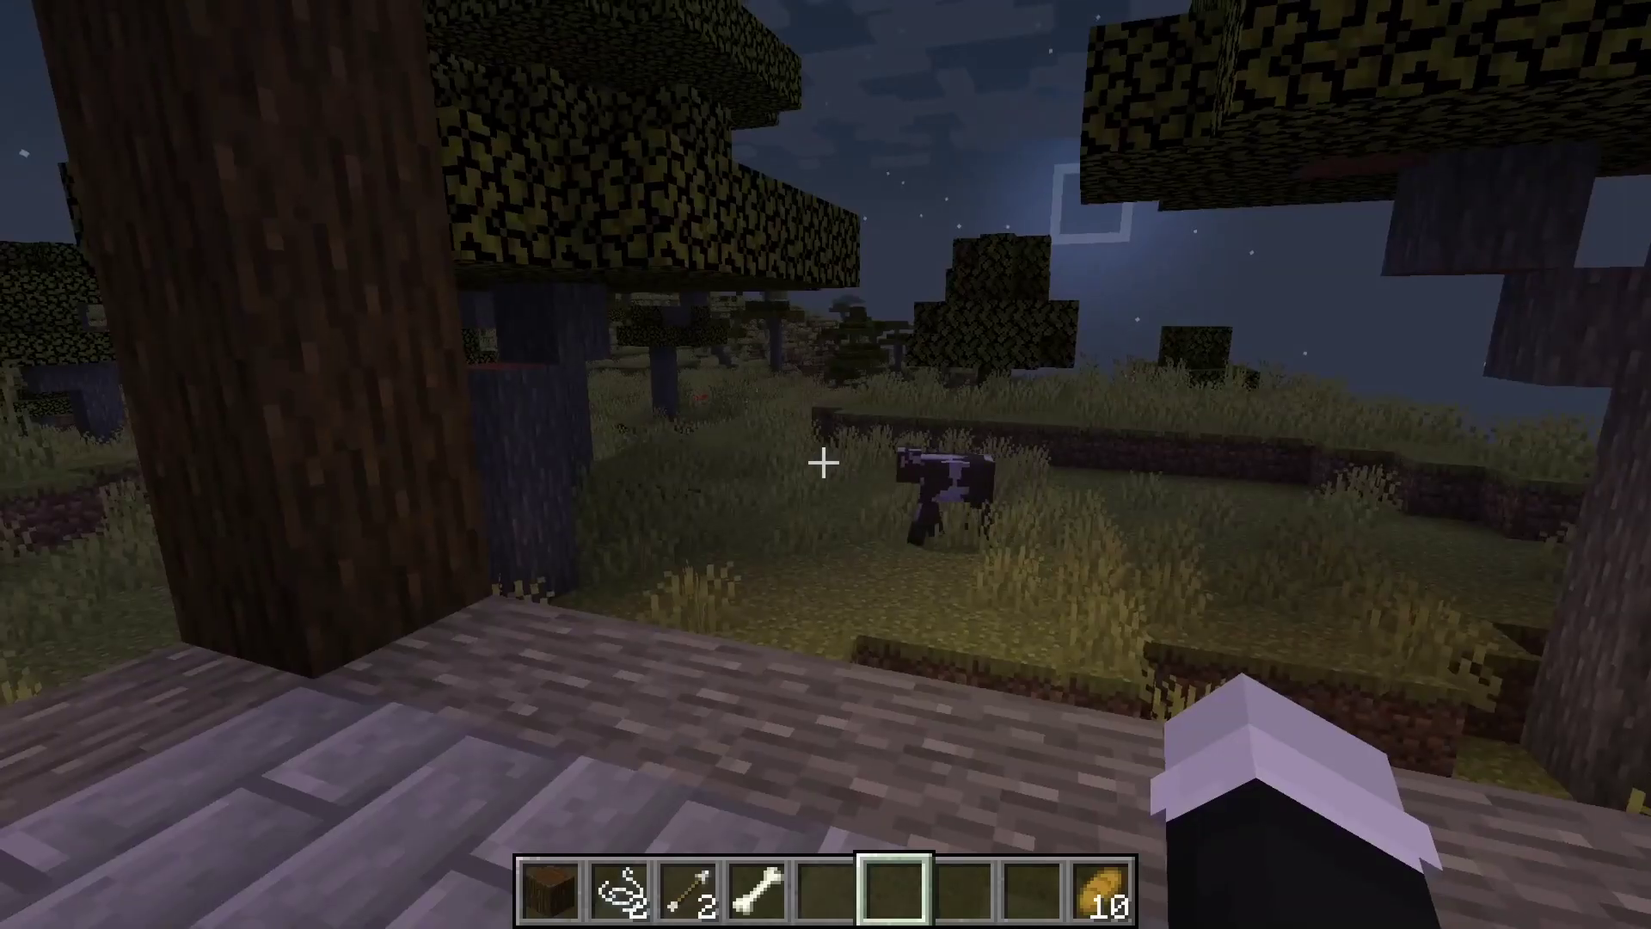
{"action": "key", "text": "slash"}
{"action": "type", "text": "eback"}
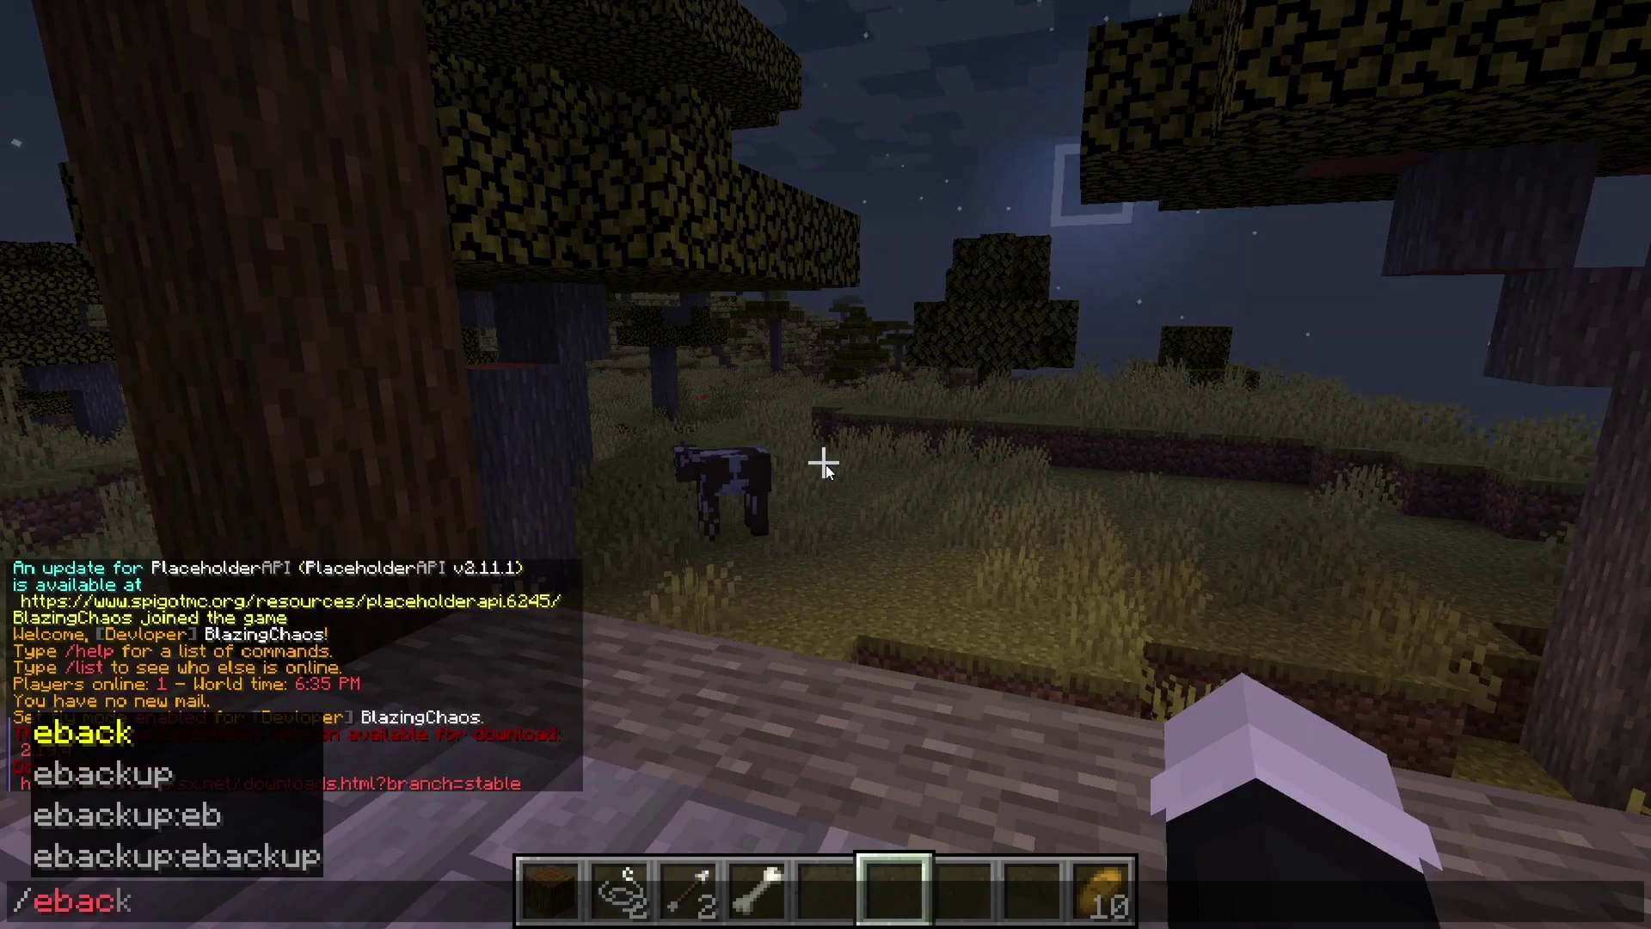
{"action": "type", "text": " help"}
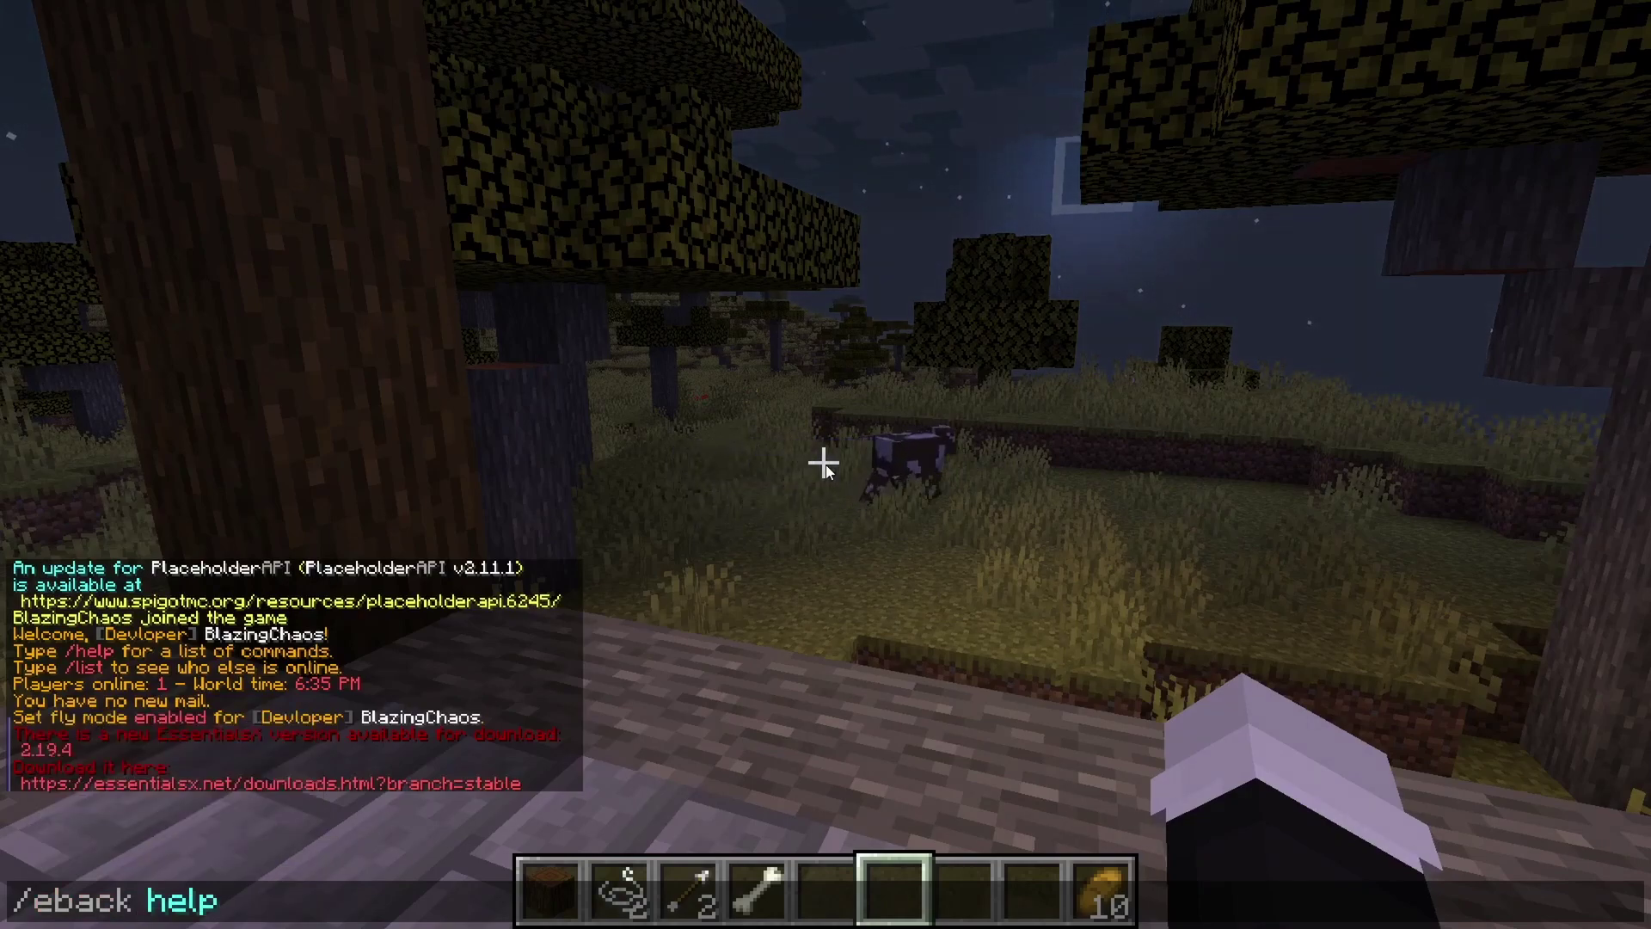
{"action": "key", "text": "Return"}
Correct the recalled command to '/ebackup help' and run it to list the eBackup v1.3.0 commands.
{"action": "key", "text": "t"}
{"action": "key", "text": "Up"}
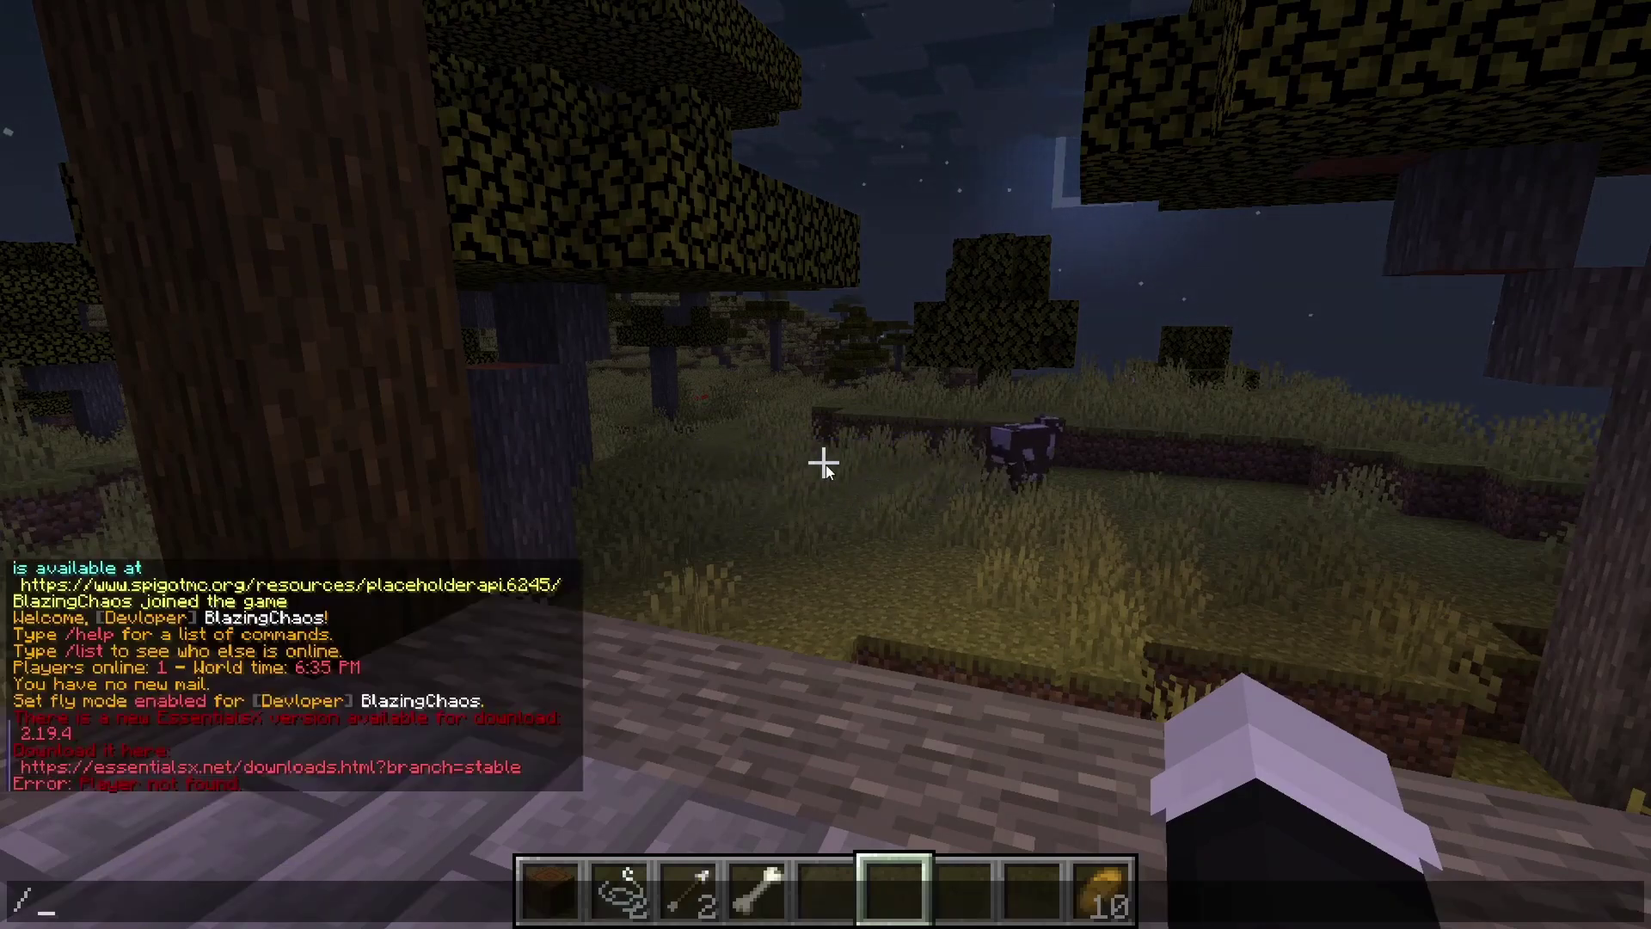
{"action": "key", "text": "BackSpace"}
{"action": "key", "text": "BackSpace"}
{"action": "key", "text": "BackSpace"}
{"action": "key", "text": "BackSpace"}
{"action": "key", "text": "BackSpace"}
{"action": "key", "text": "Tab"}
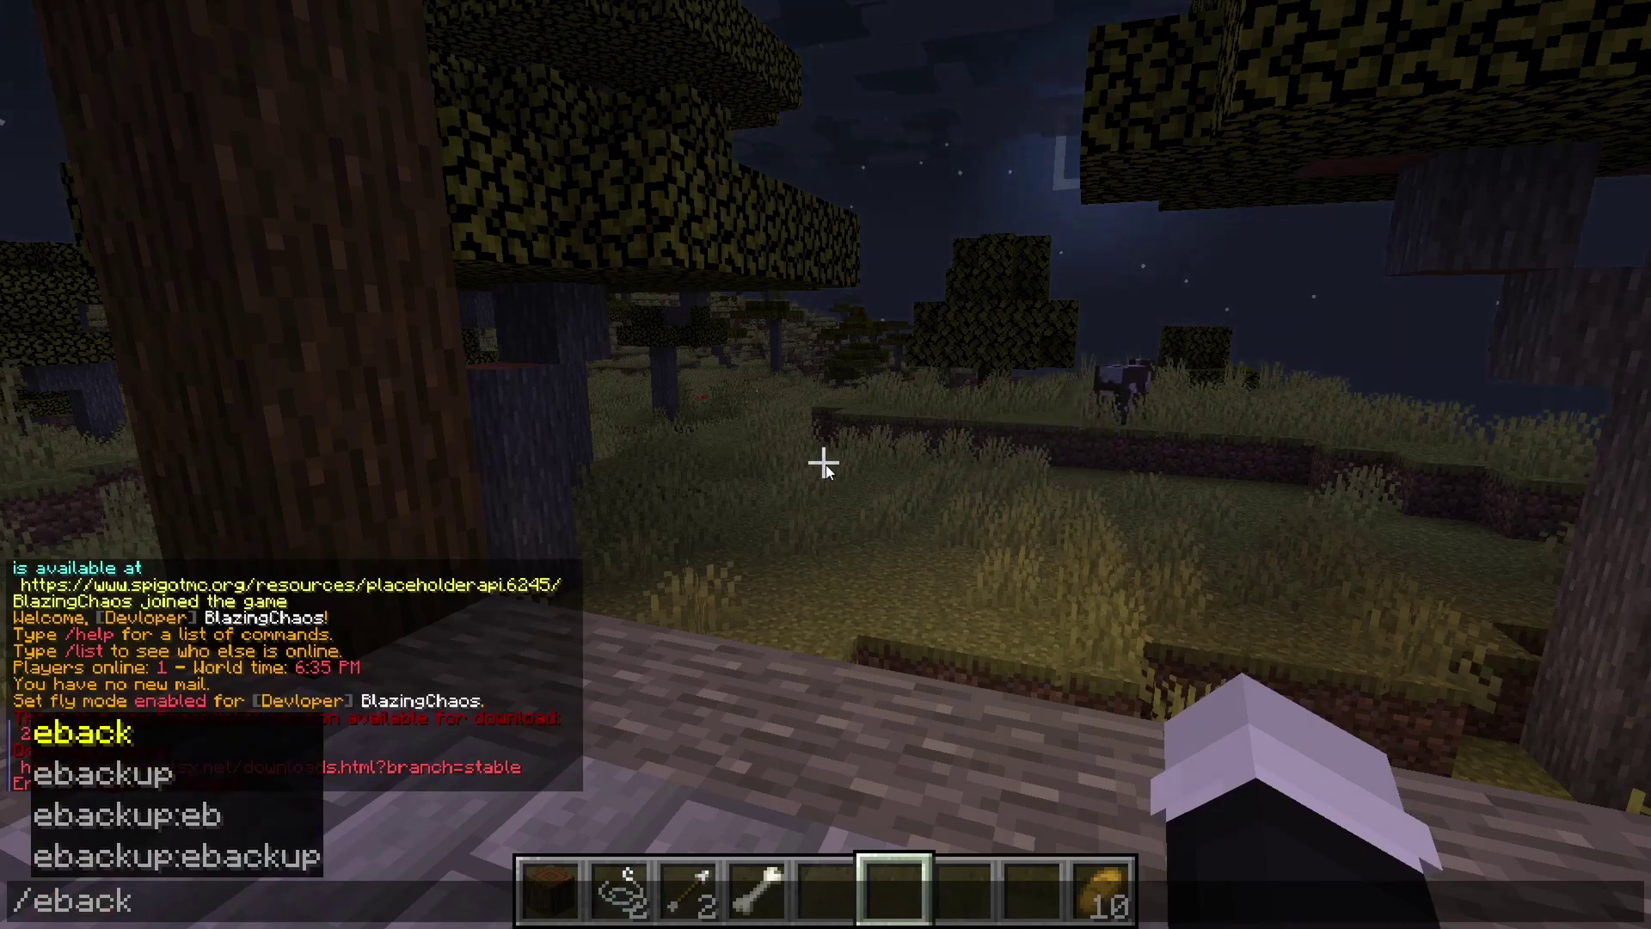
{"action": "key", "text": "Tab"}
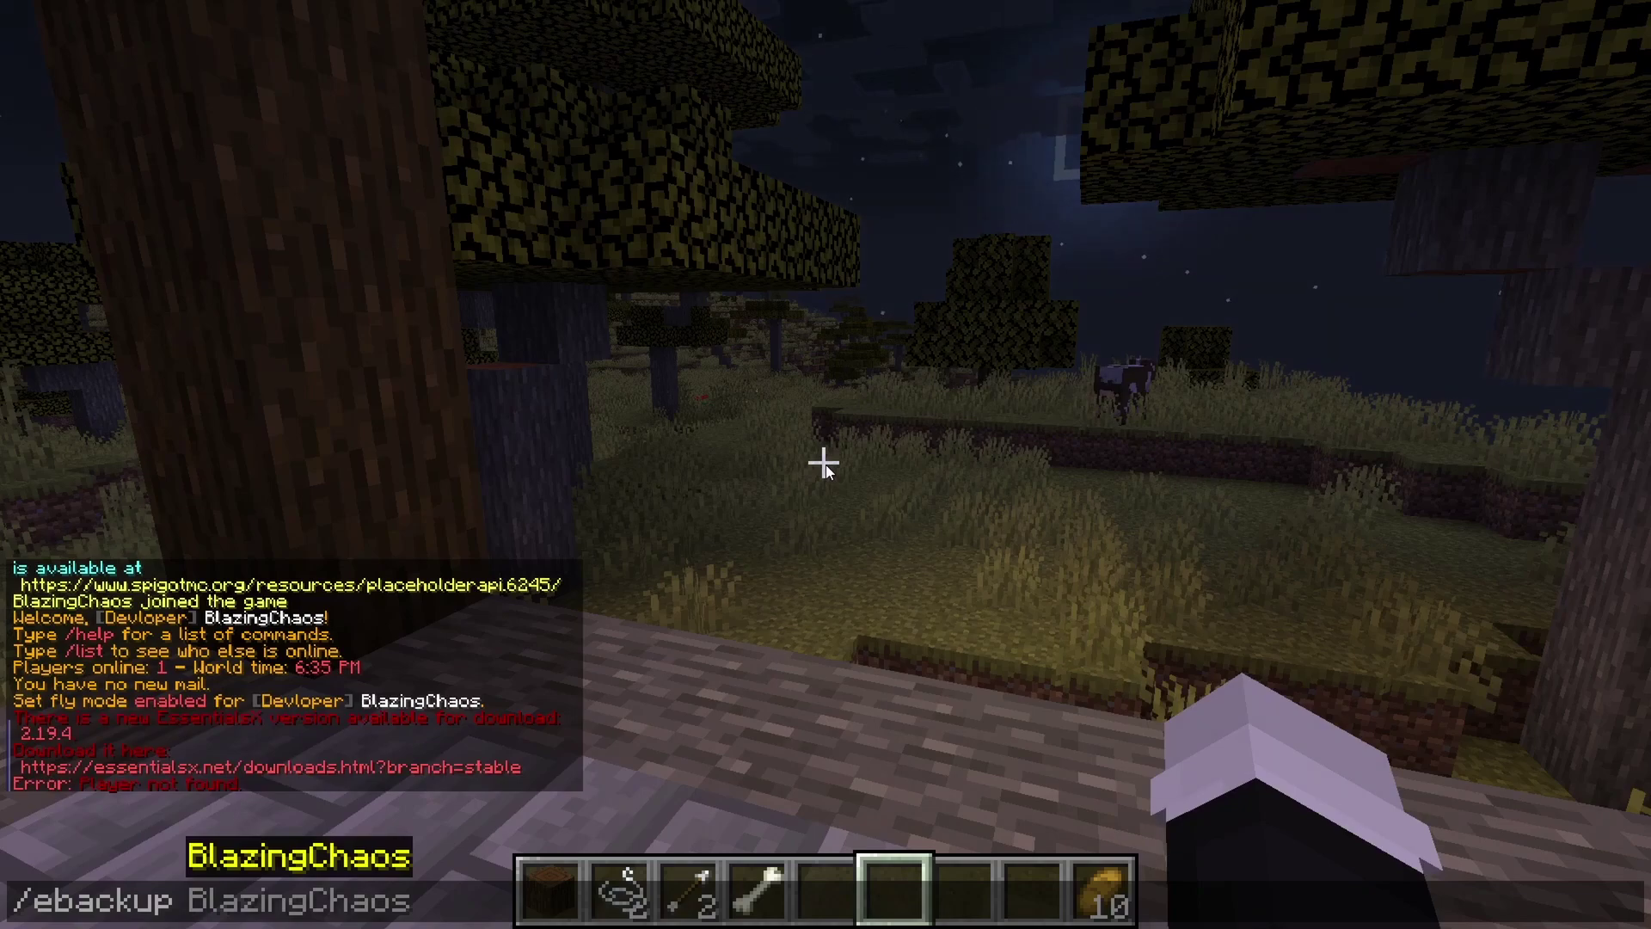
{"action": "type", "text": "help"}
{"action": "key", "text": "Return"}
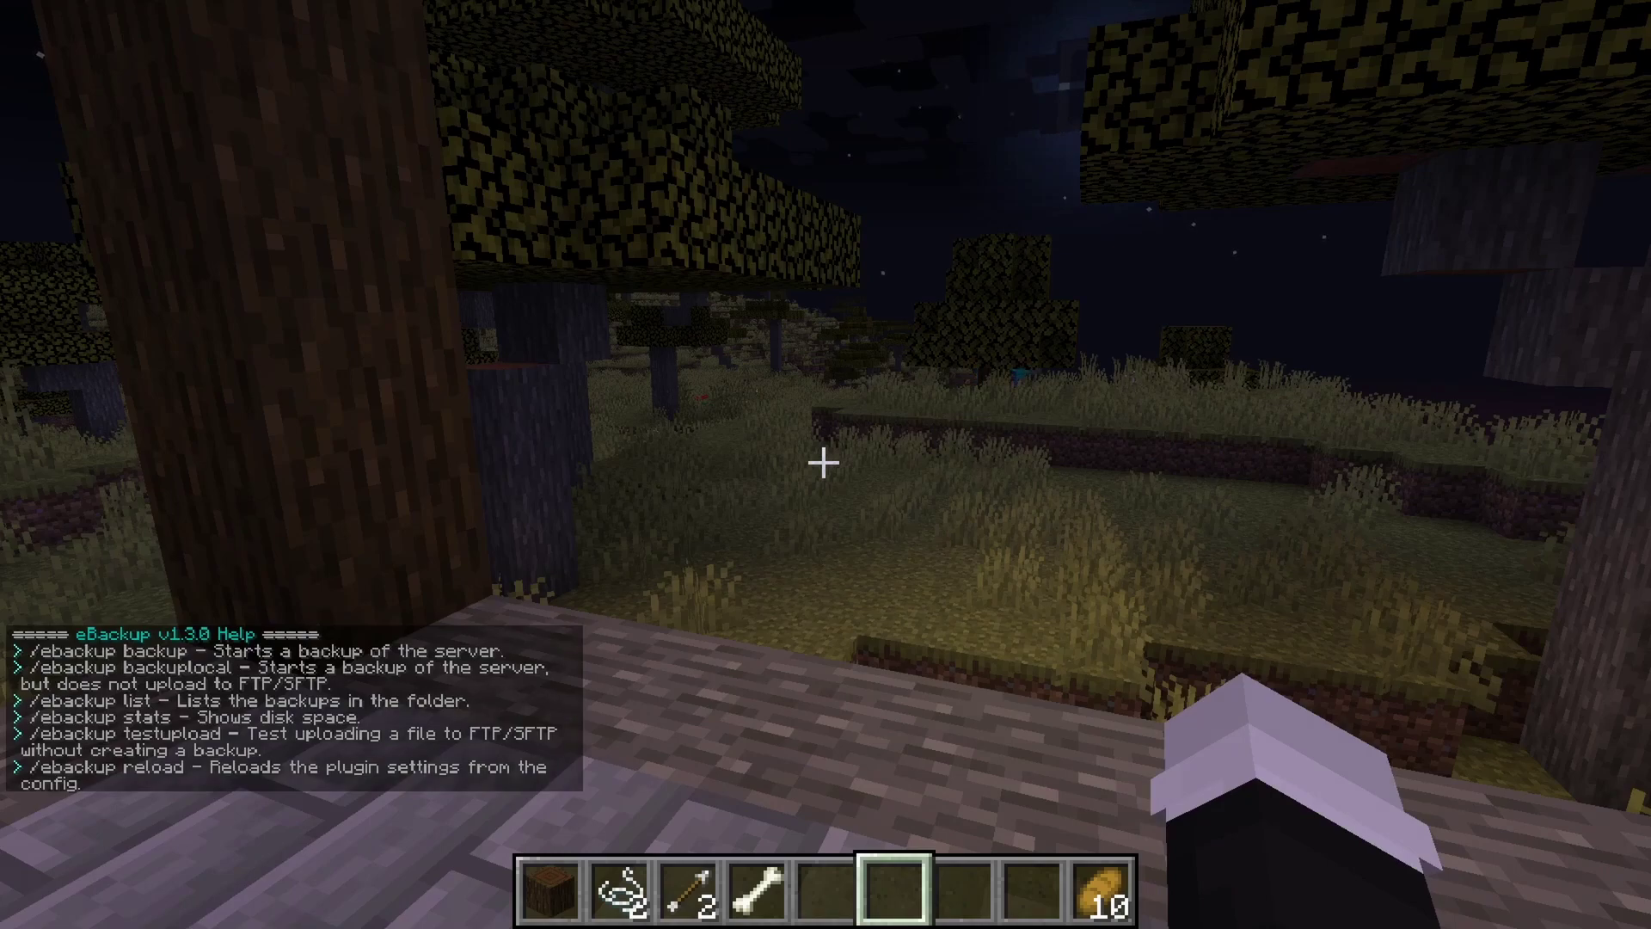
{"action": "key", "text": "t"}
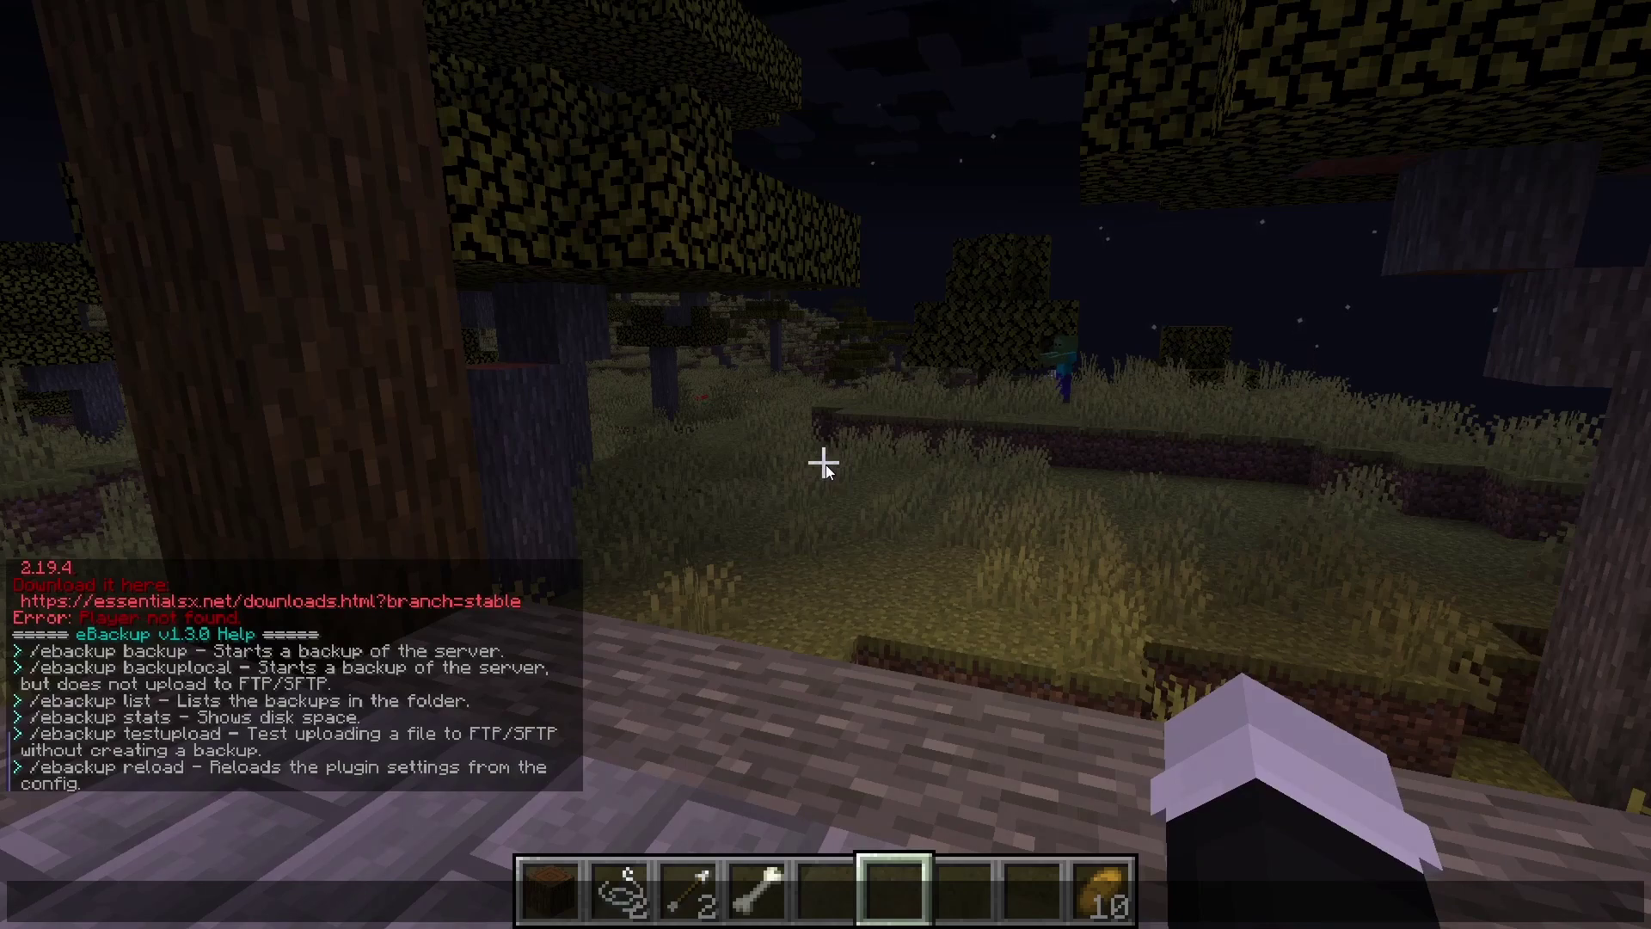
Run '/ebackup testupload' in chat to start the FTP upload test.
{"action": "type", "text": "//"}
{"action": "key", "text": "BackSpace"}
{"action": "type", "text": "ebackup"}
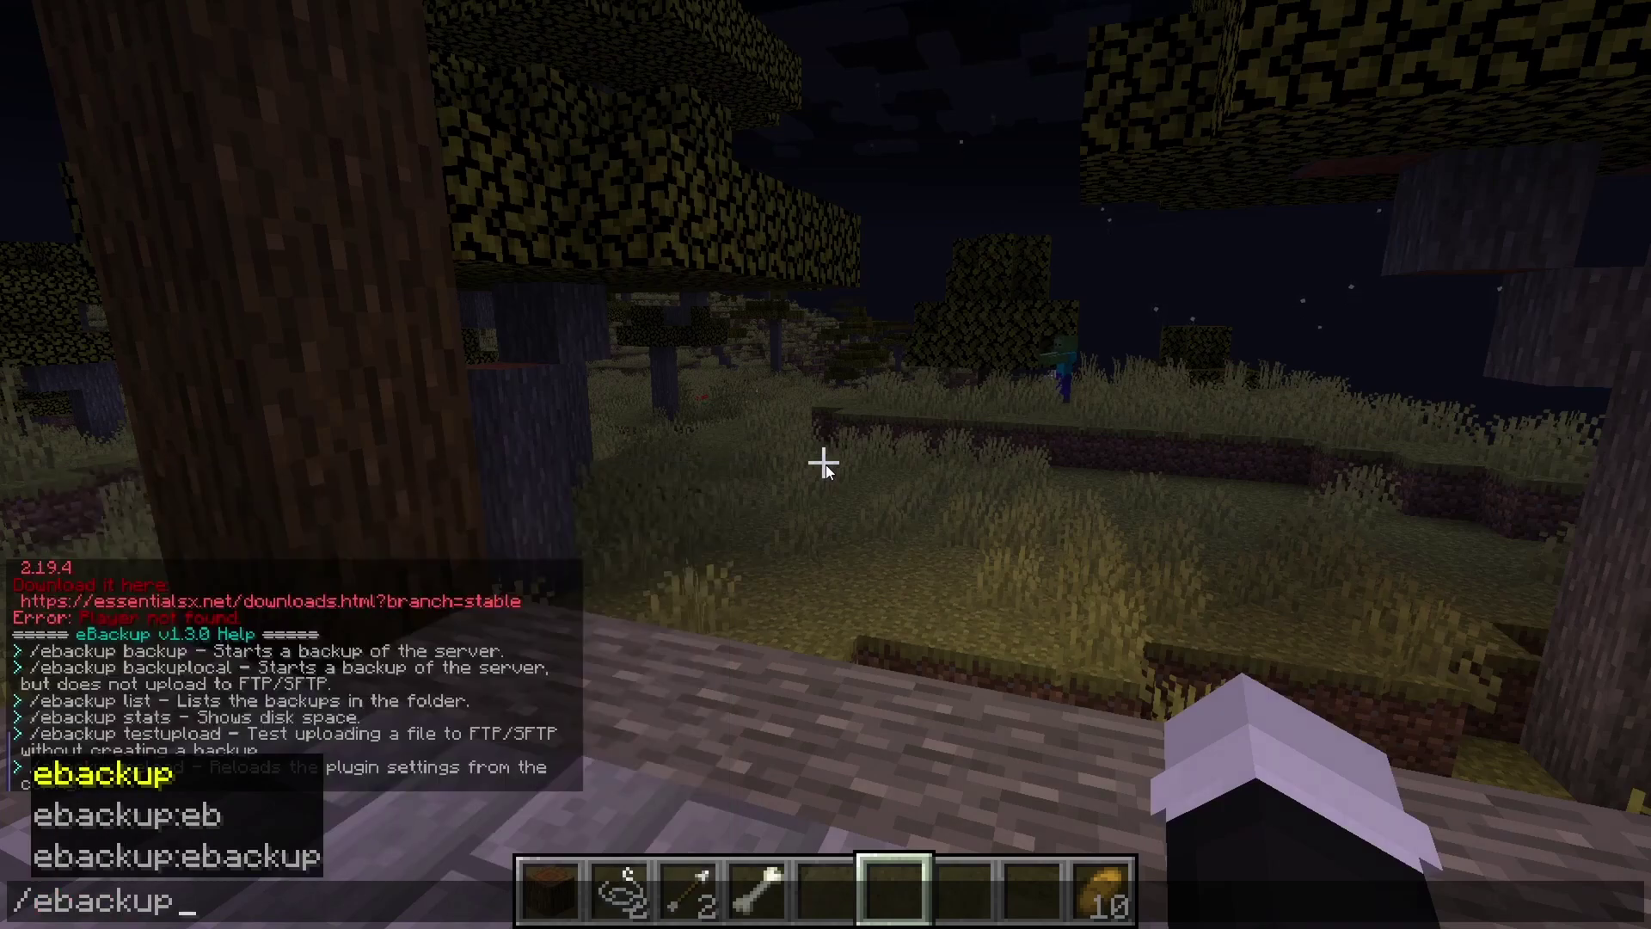
{"action": "key", "text": "Tab"}
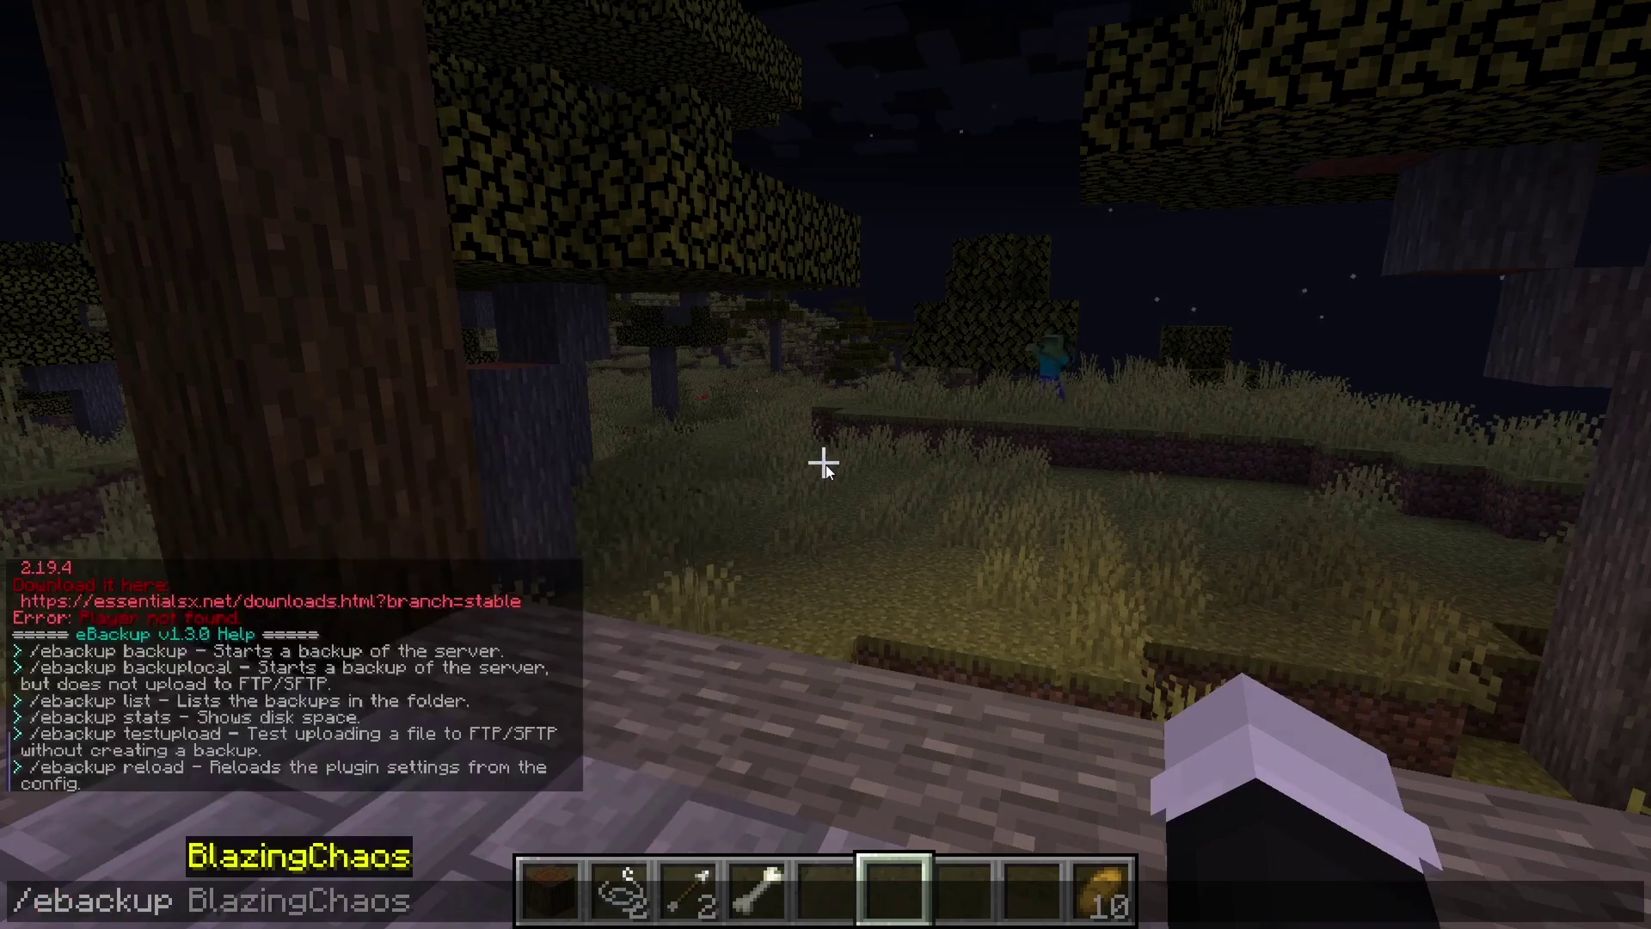
{"action": "type", "text": "test"}
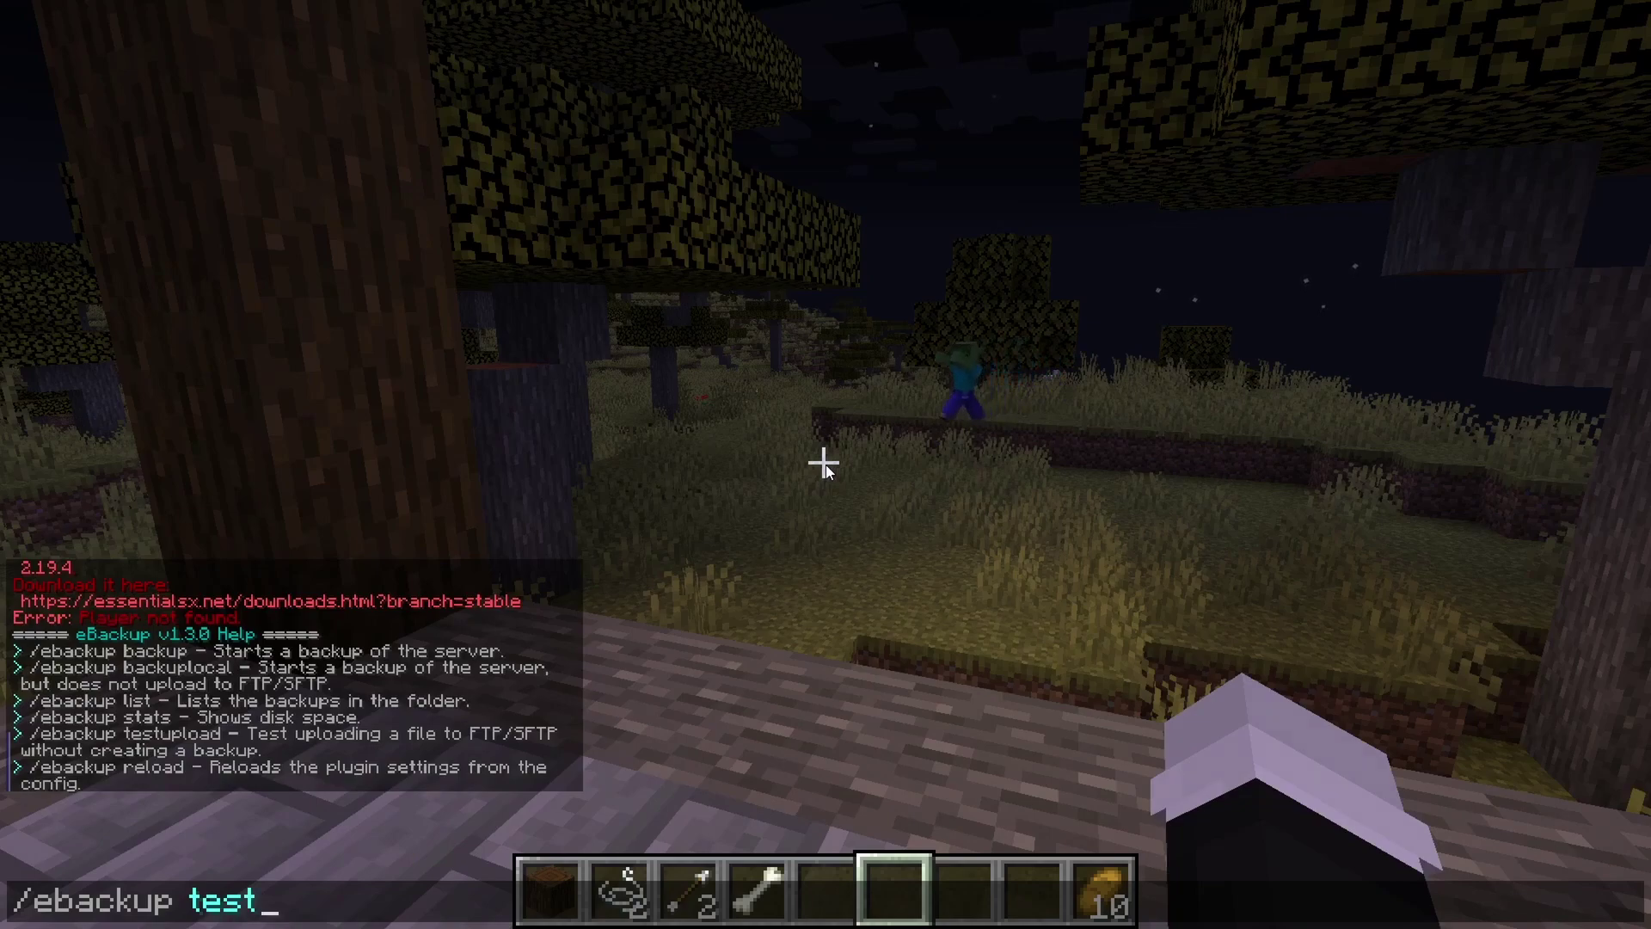
{"action": "type", "text": "upload"}
{"action": "key", "text": "Return"}
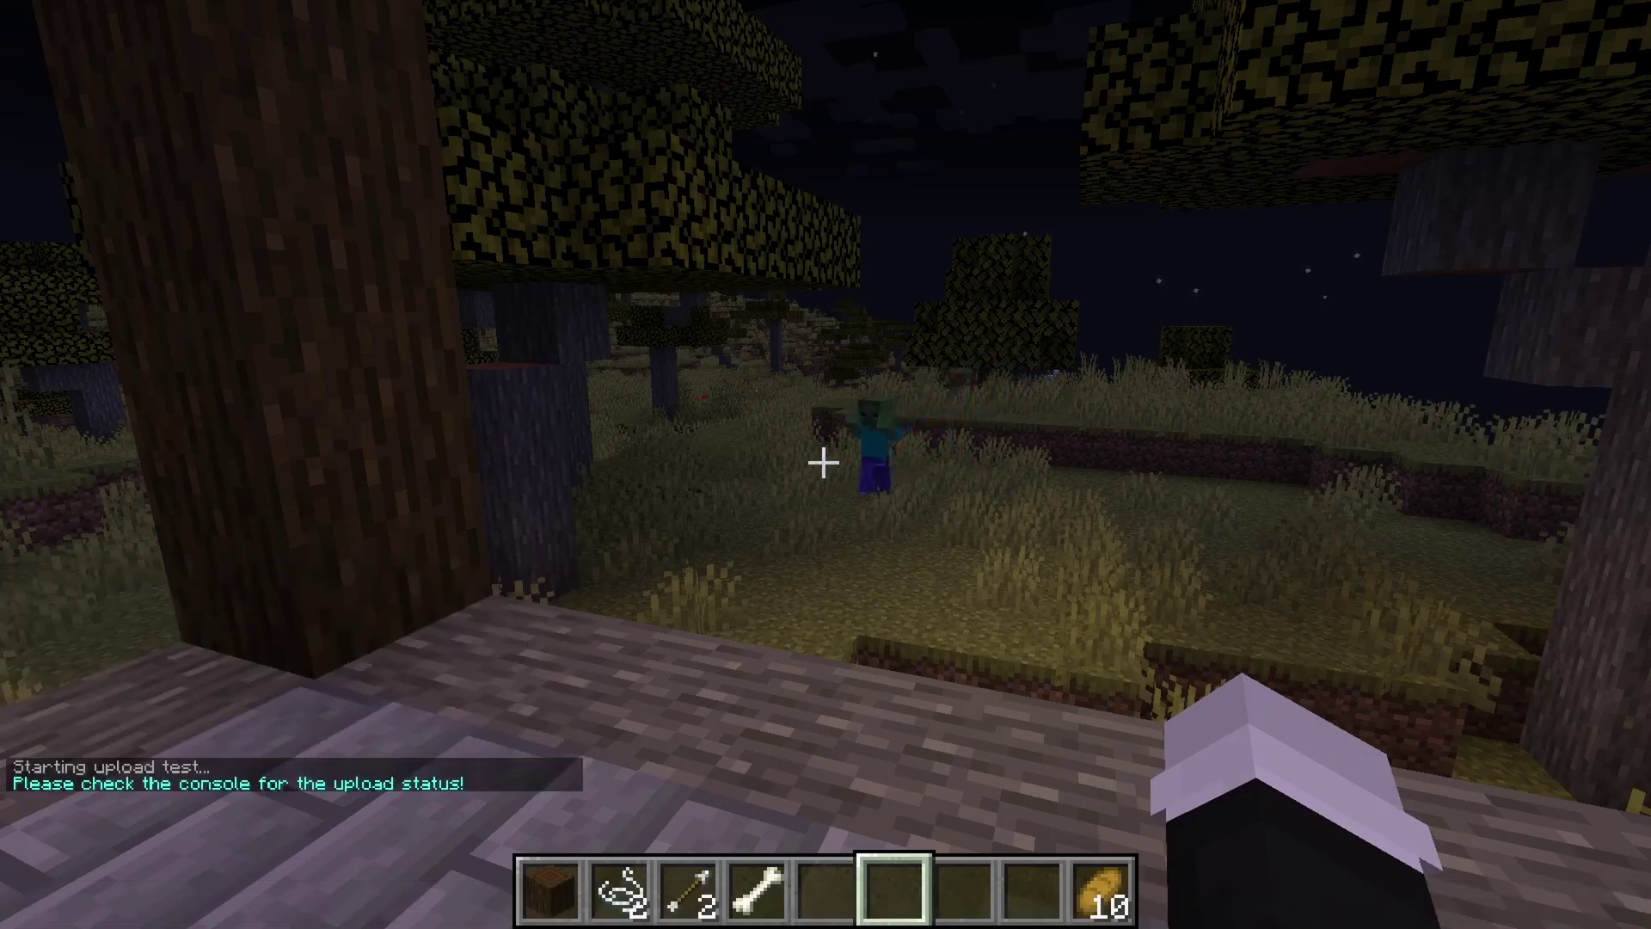
{"action": "key", "text": "t"}
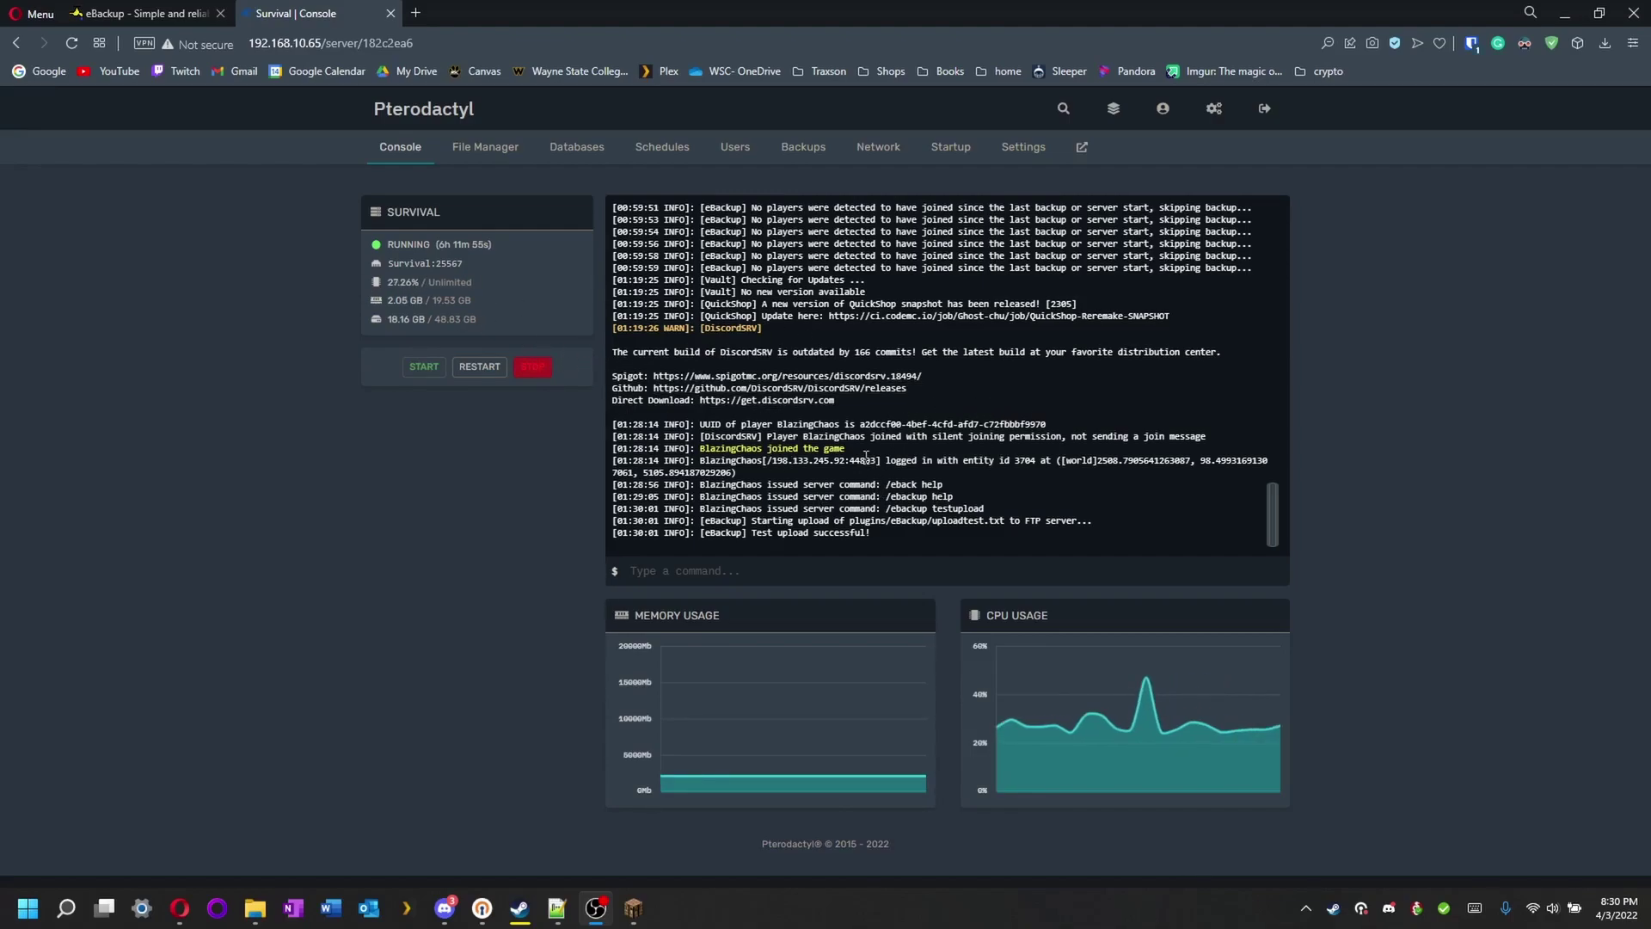
In the Pterodactyl console, highlight the '[eBackup] Test upload successful!' log line.
{"action": "left_click", "coordinate": [789, 534]}
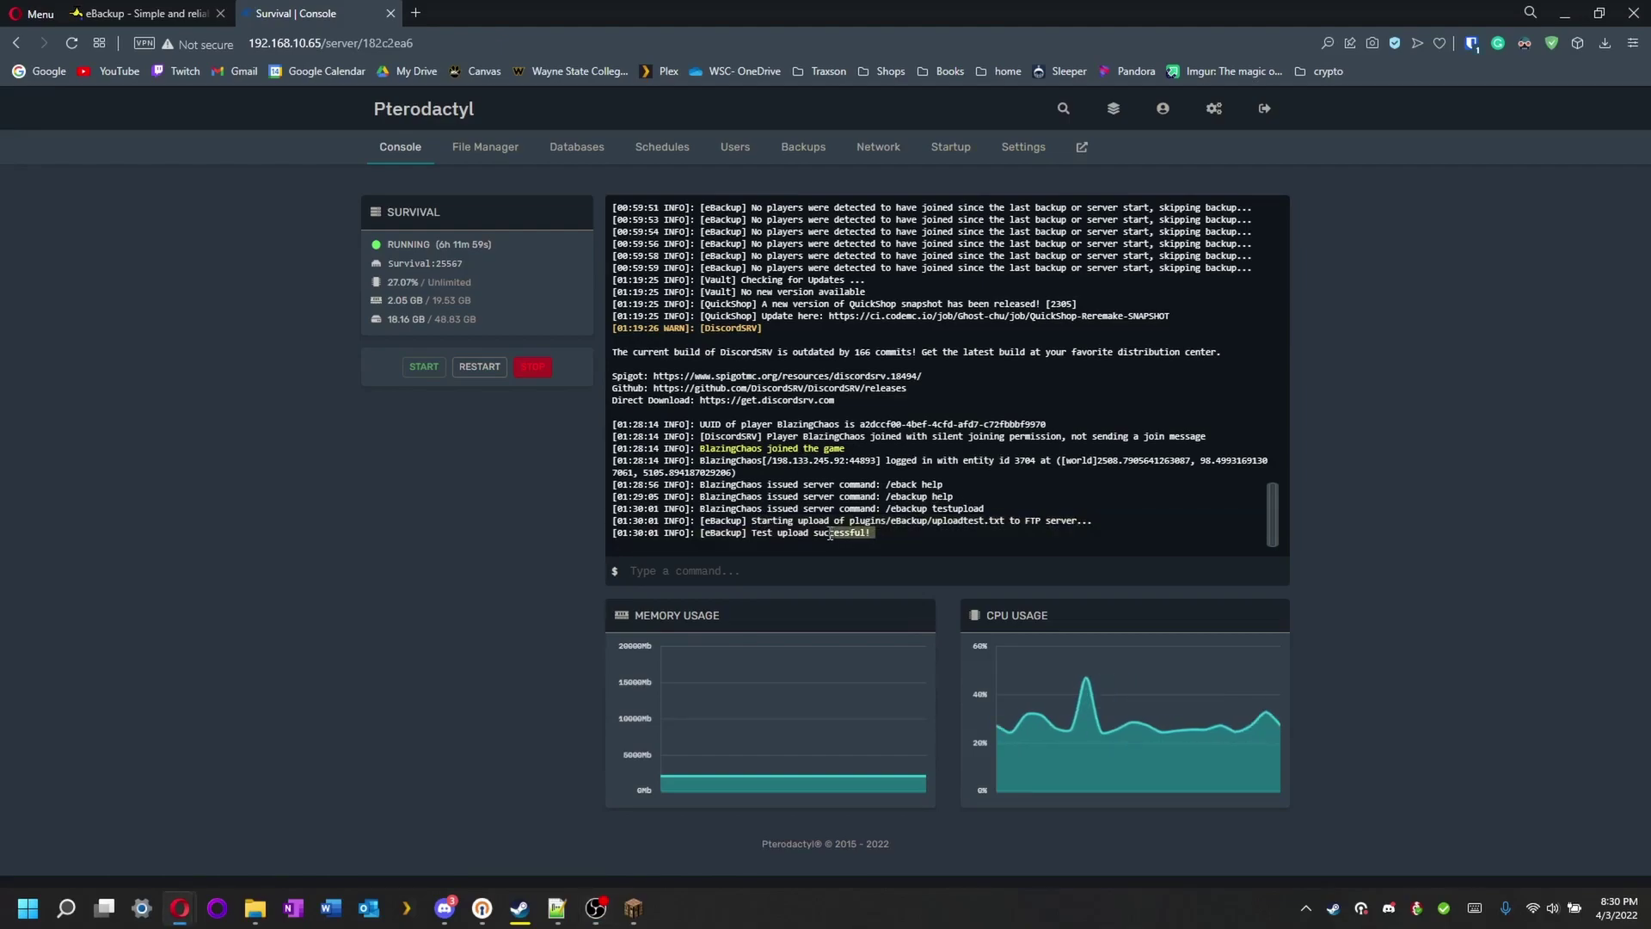
{"action": "left_click_drag", "start_coordinate": [823, 533], "coordinate": [741, 534]}
{"action": "left_click", "coordinate": [885, 560]}
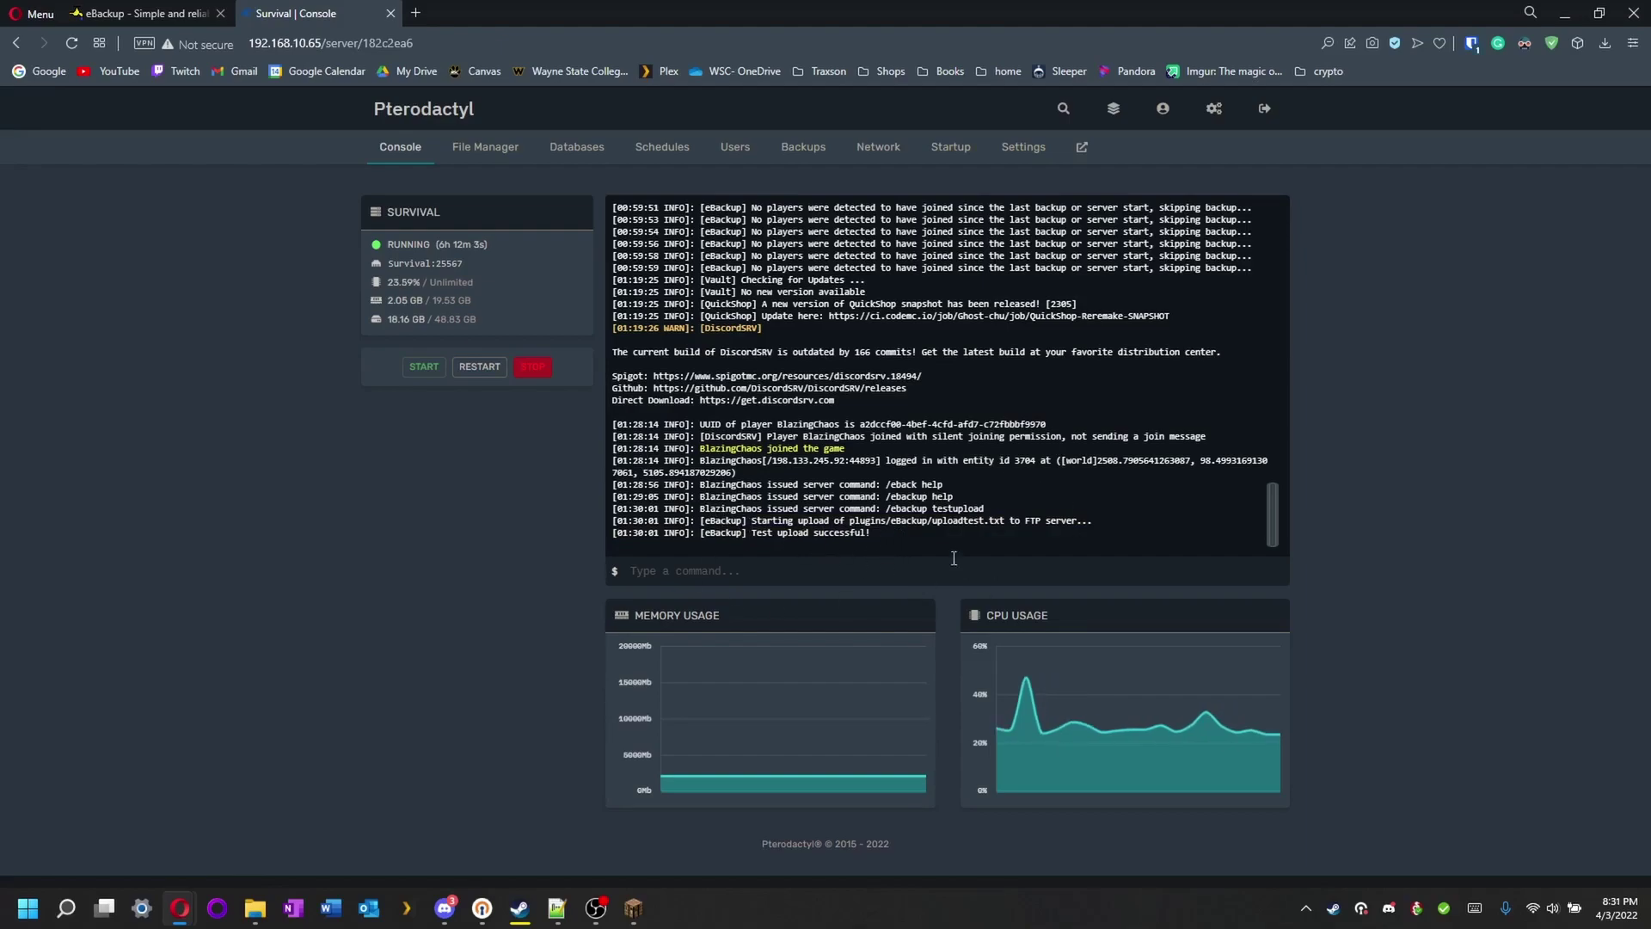
Switch back to the Minecraft game window from the taskbar.
{"action": "left_click", "coordinate": [637, 911]}
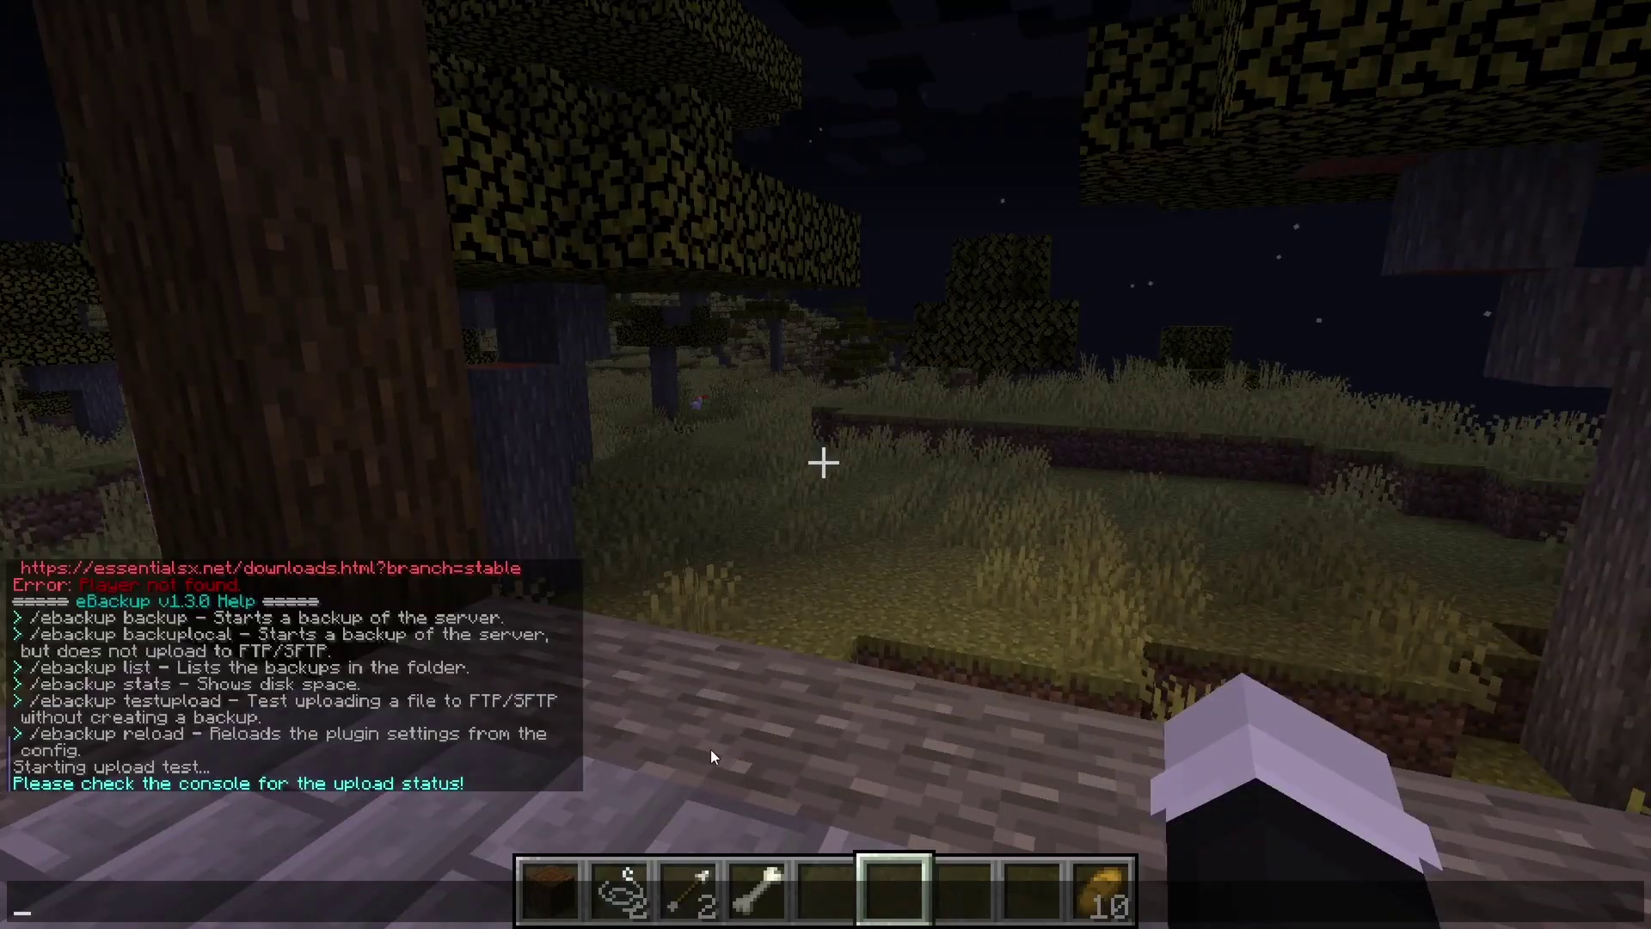